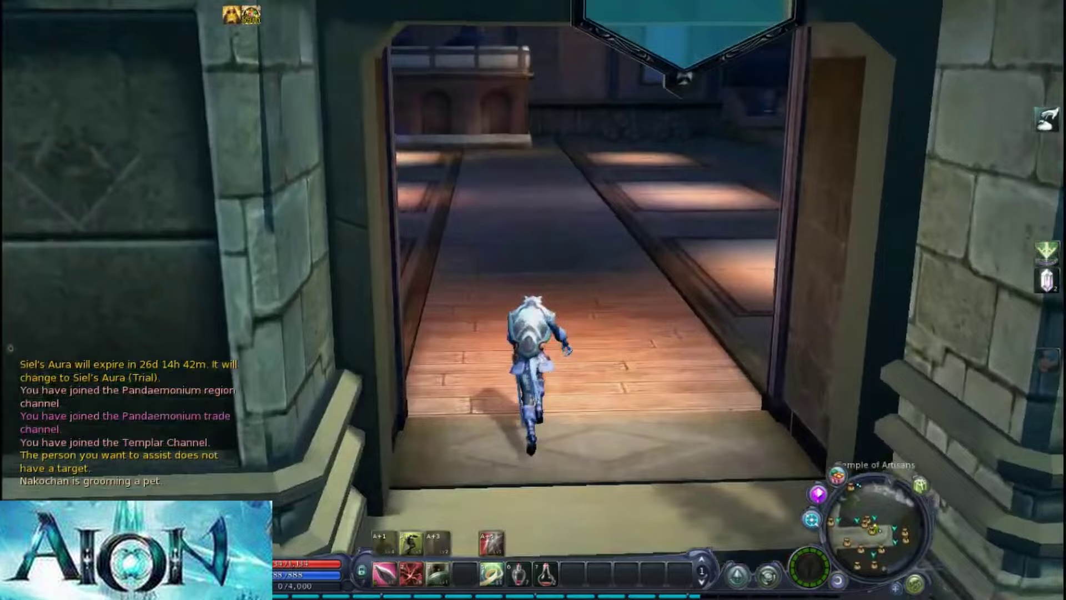
Walk the character through the doorway into the Temple of Artisans hall and look around the cooking area.
{"action": "key", "text": "a"}
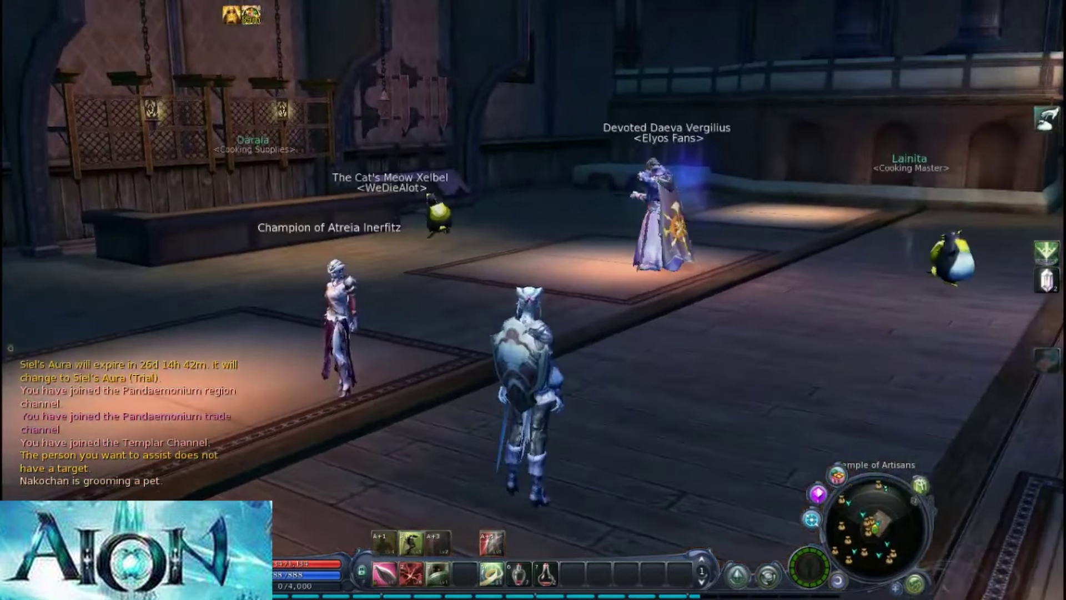
{"action": "key", "text": "w"}
{"action": "mouse_move", "coordinate": [572, 270]}
{"action": "right_mouse_down"}
{"action": "mouse_move", "coordinate": [700, 278]}
{"action": "mouse_move", "coordinate": [572, 269]}
{"action": "right_mouse_up"}
{"action": "right_click", "coordinate": [436, 289]}
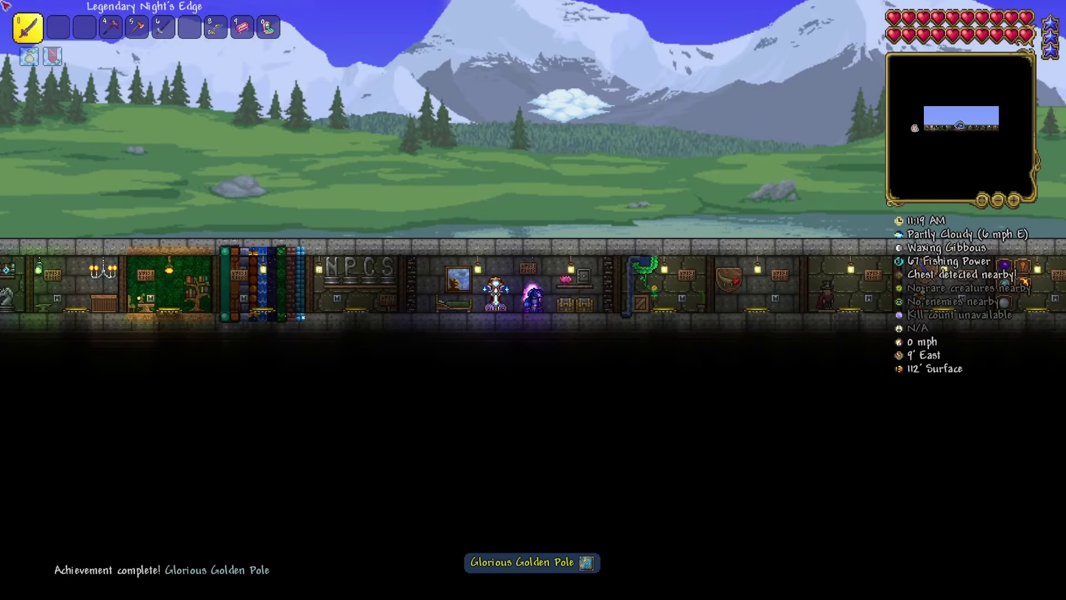
Switch to Terraria, select the Copper Axe followed by the empty seventh hotbar slot, and walk the character east.
{"action": "key", "text": "5"}
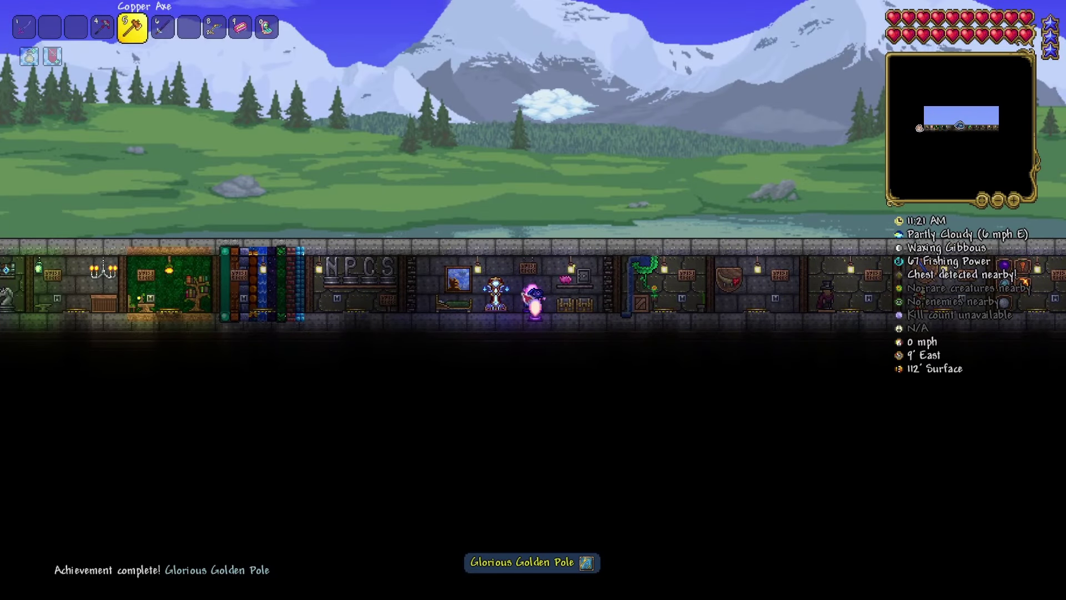
{"action": "scroll", "coordinate": [533, 300], "scroll_direction": "down", "scroll_amount": 2}
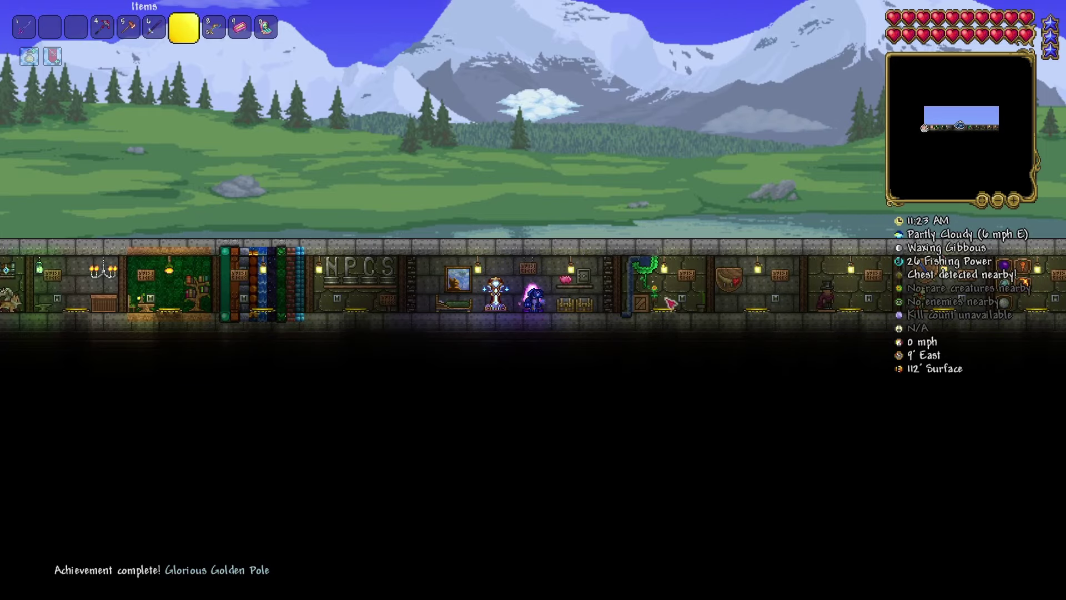
{"action": "key", "text": "d"}
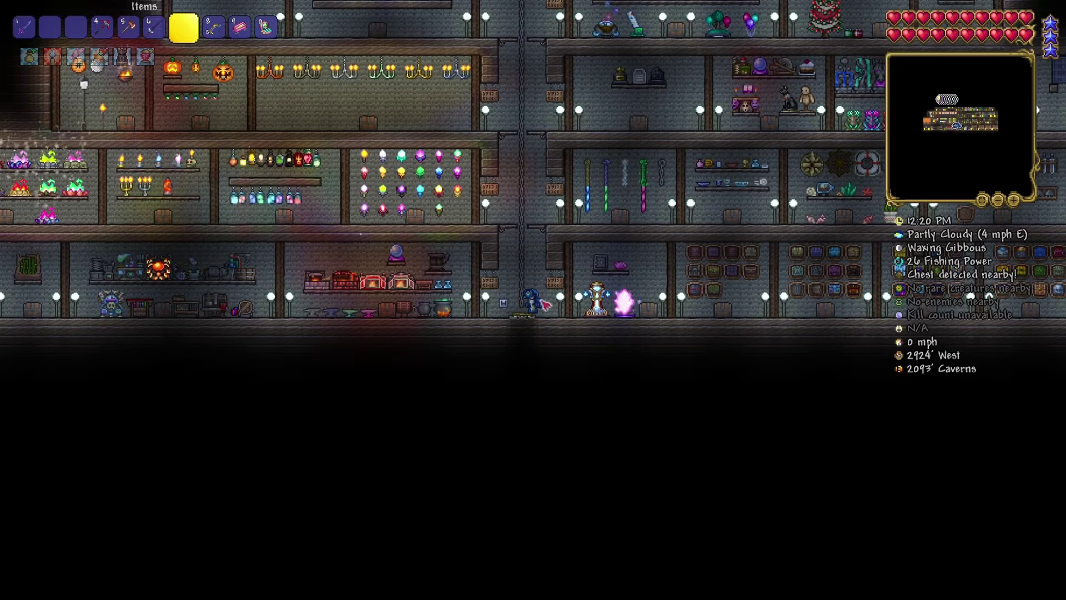
Climb the central shaft of the underground storage building and look over the furniture and party decoration rooms.
{"action": "key", "text": "d"}
{"action": "key", "text": "a"}
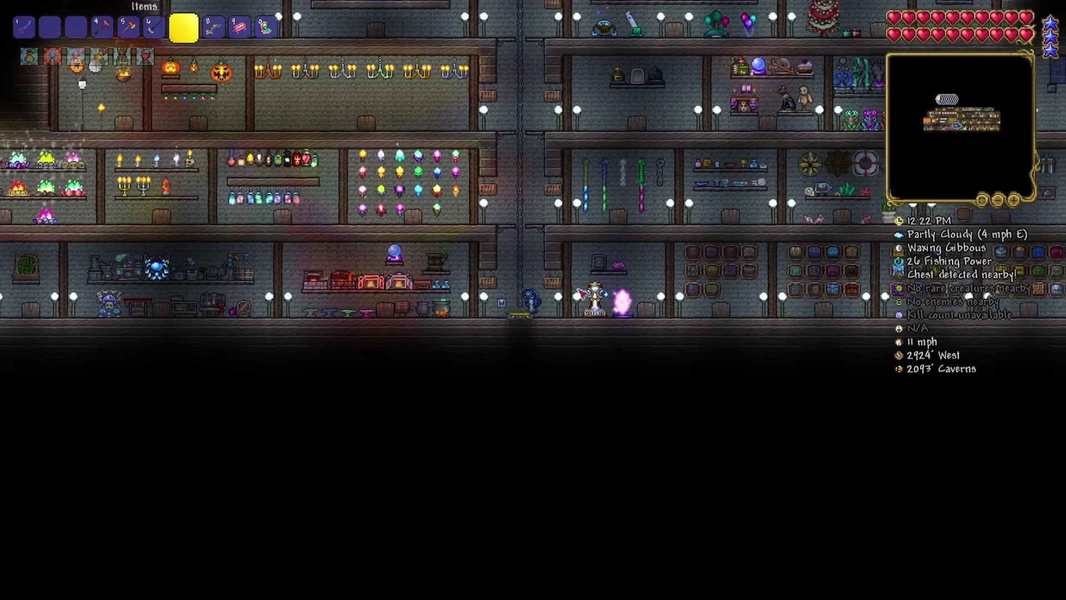
{"action": "key", "text": "w"}
{"action": "key", "text": "w"}
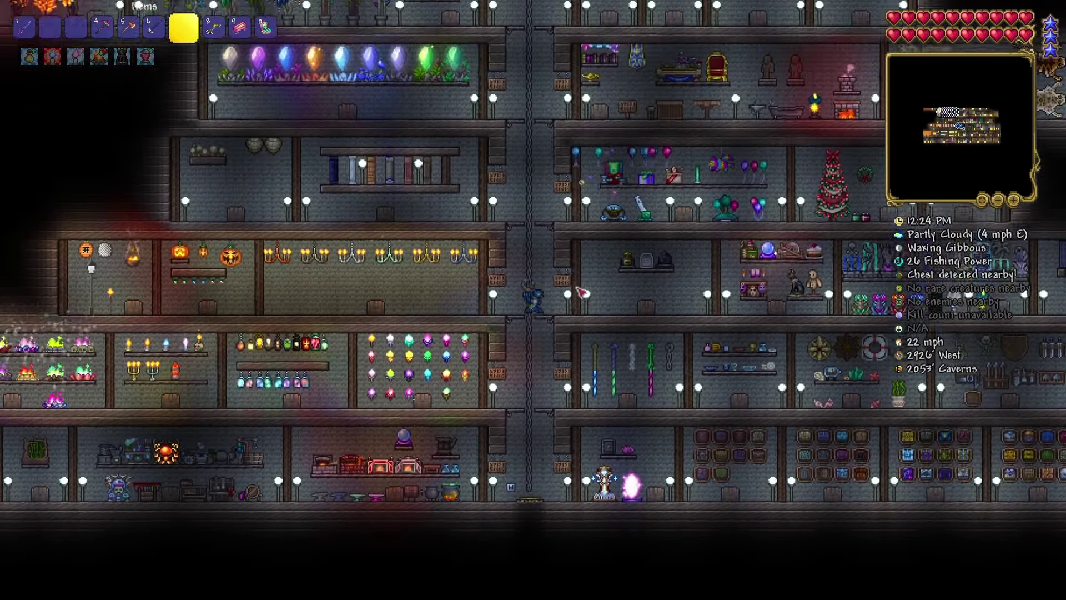
{"action": "key", "text": "d"}
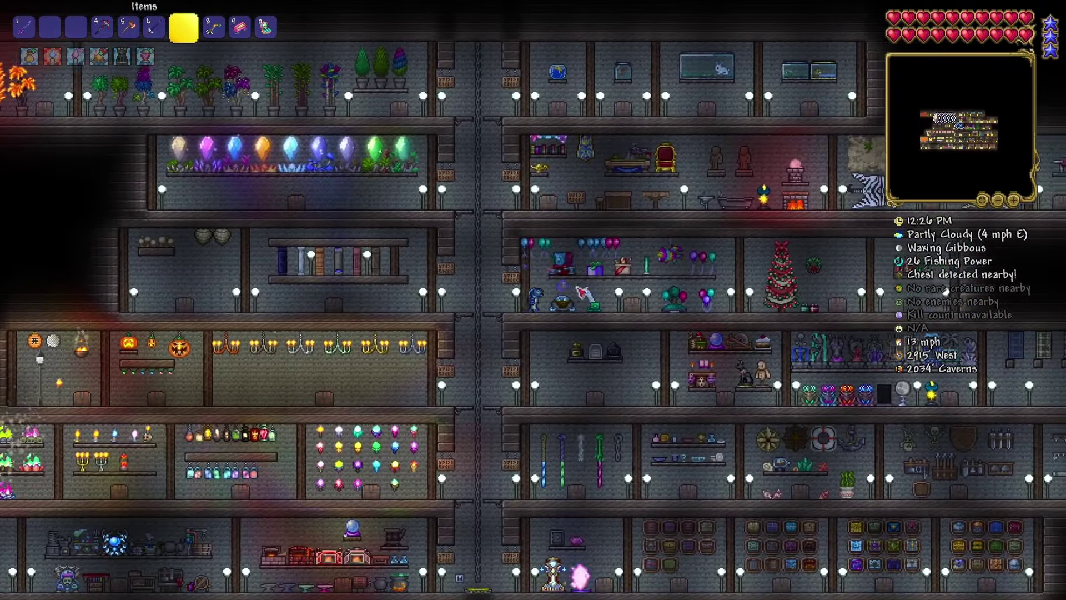
{"action": "key", "text": "a"}
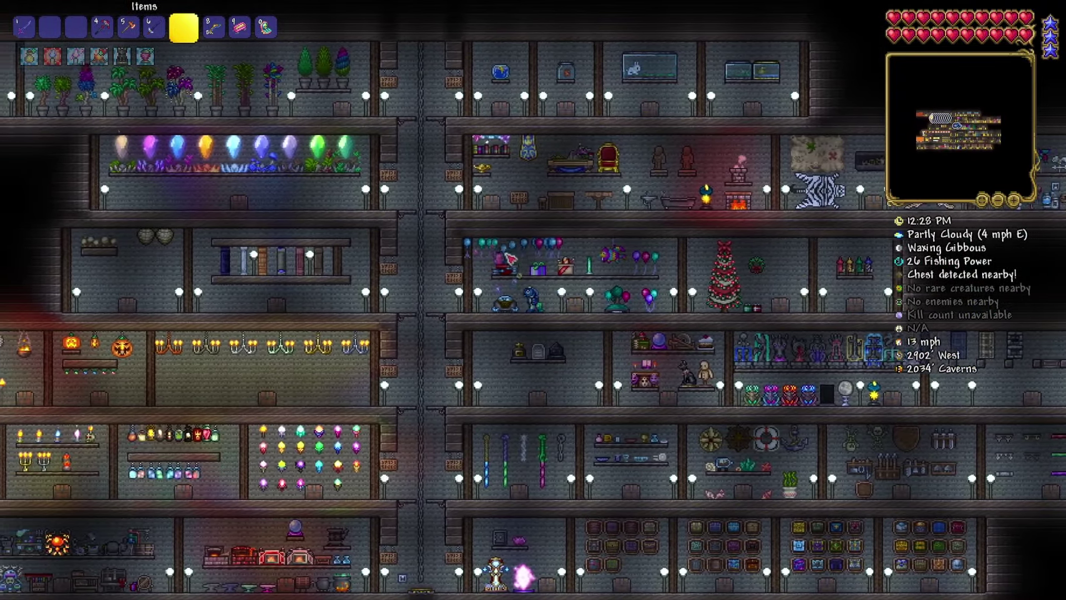
{"action": "key", "text": "a"}
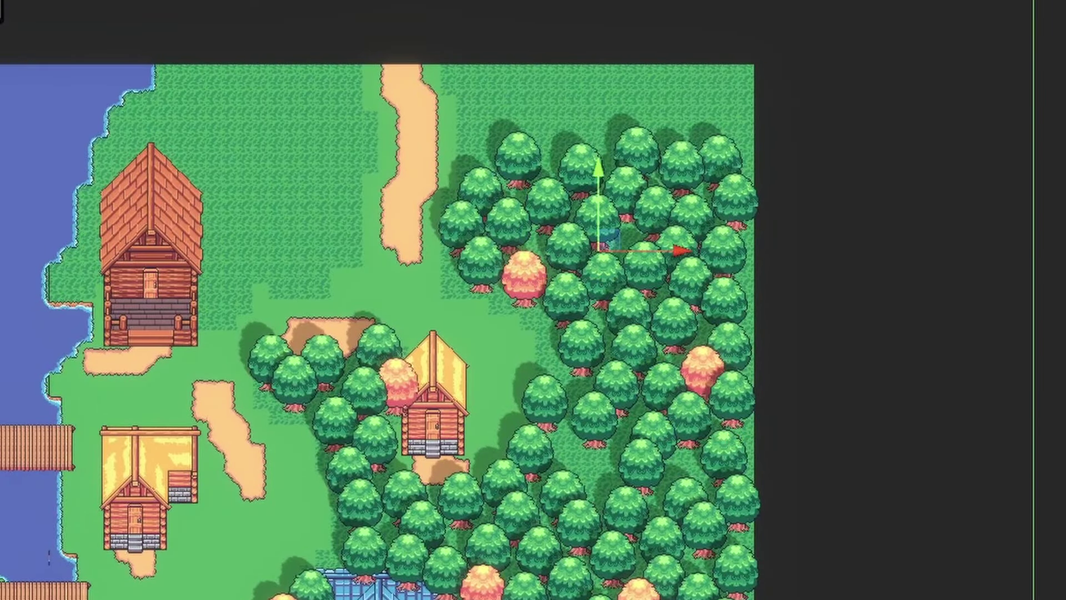
Move the northeastern tree cluster over to the large red-roofed house and shift individual trees near the shoreline.
{"action": "left_click_drag", "start_coordinate": [642, 357], "coordinate": [217, 169]}
{"action": "scroll", "coordinate": [456, 438], "scroll_direction": "up", "scroll_amount": 3}
{"action": "left_click_drag", "start_coordinate": [457, 438], "coordinate": [435, 417]}
{"action": "left_click_drag", "start_coordinate": [387, 421], "coordinate": [129, 405]}
{"action": "left_click_drag", "start_coordinate": [195, 249], "coordinate": [181, 330]}
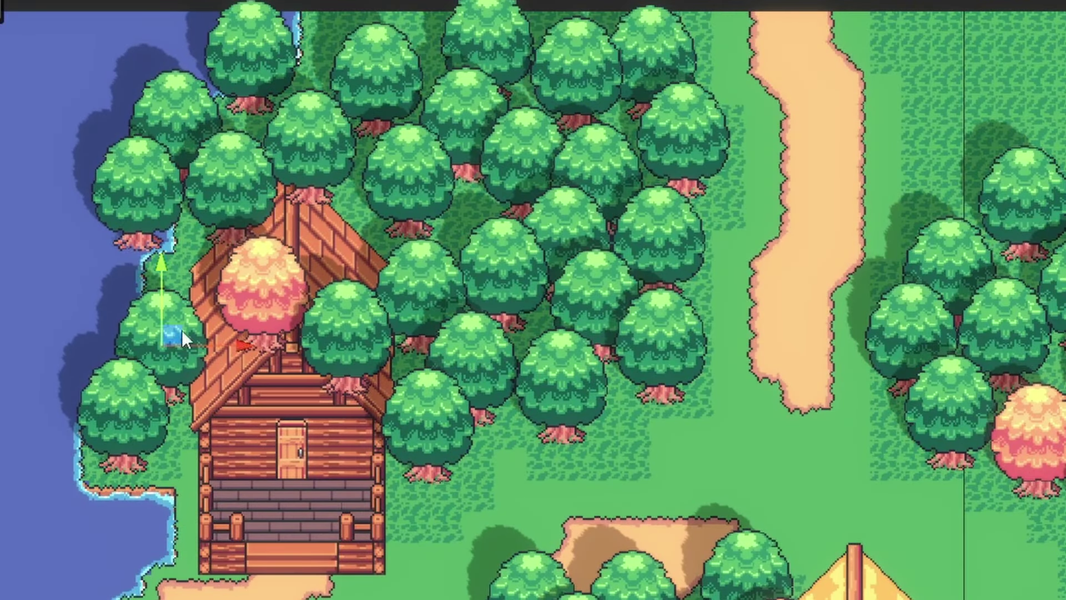
Reposition more single trees around the red-roofed house and the neighbouring meadow.
{"action": "left_click_drag", "start_coordinate": [270, 283], "coordinate": [186, 222]}
{"action": "left_click", "coordinate": [131, 169]}
{"action": "left_click_drag", "start_coordinate": [146, 182], "coordinate": [806, 397]}
{"action": "left_click_drag", "start_coordinate": [570, 371], "coordinate": [426, 465]}
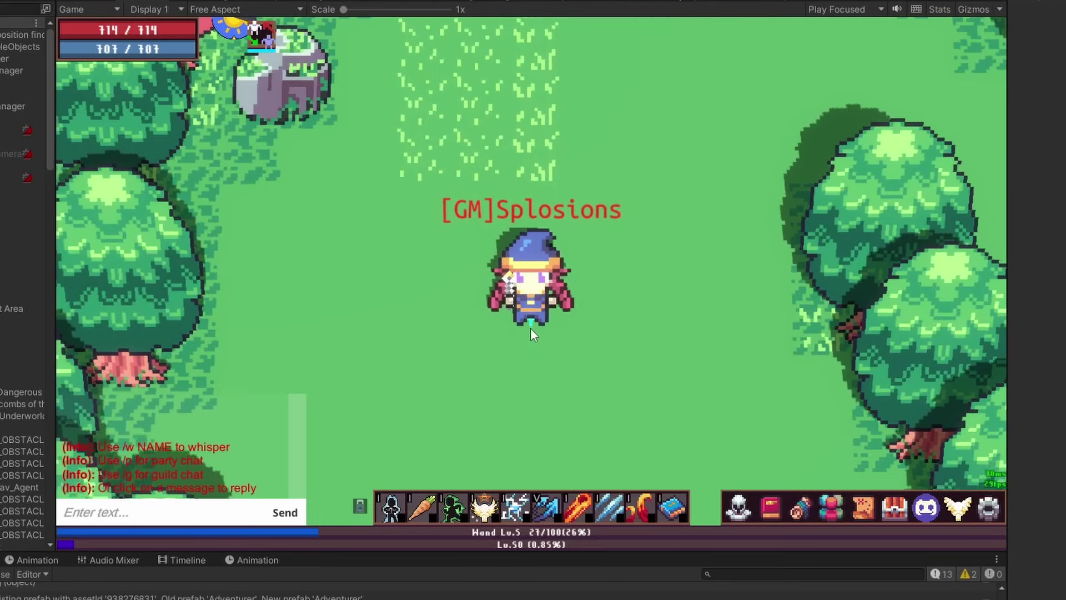
Place a purple jar from the bag on the grass just east of the character.
{"action": "key", "text": "i"}
{"action": "left_click", "coordinate": [403, 172]}
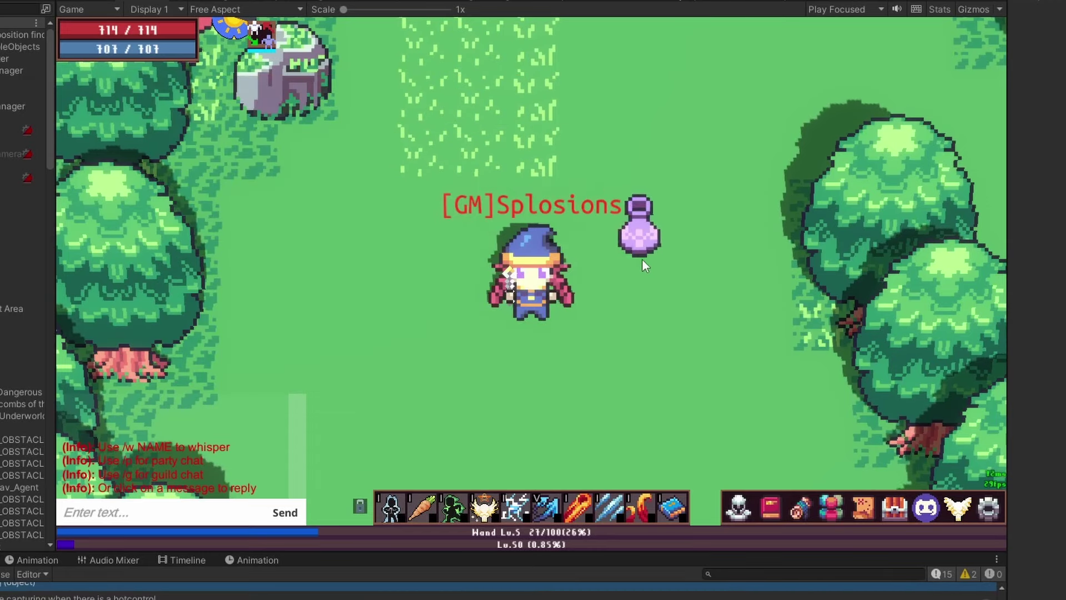
{"action": "left_click", "coordinate": [646, 301]}
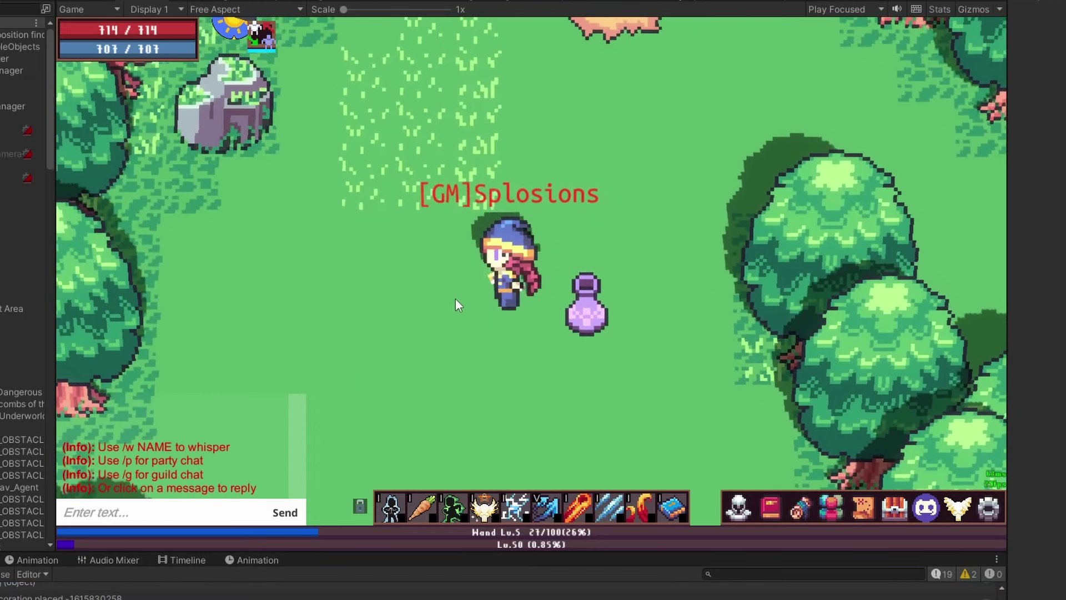
{"action": "key", "text": "i"}
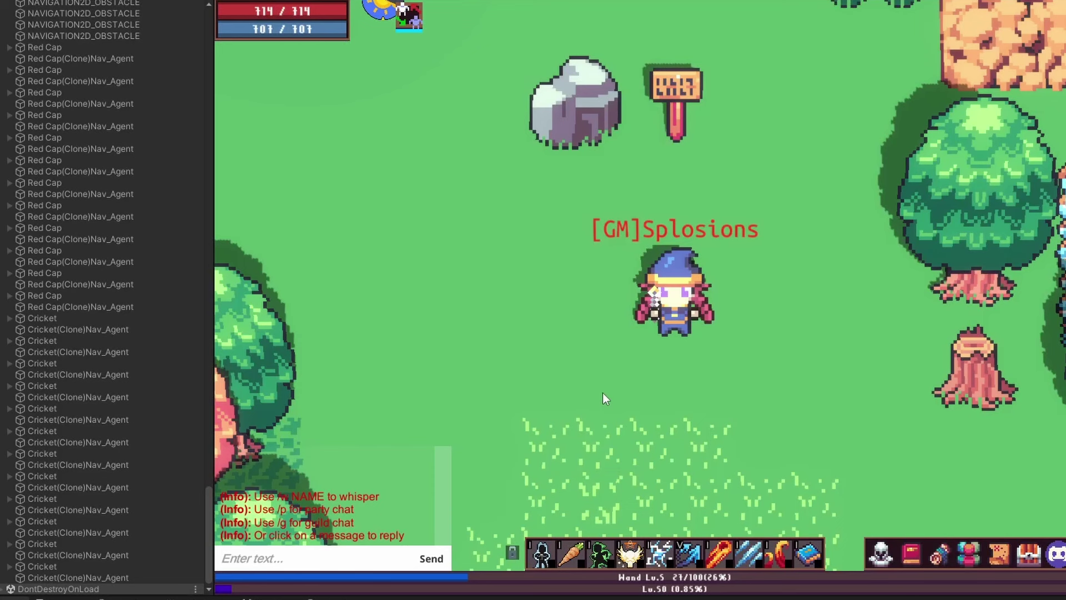
Walk the character southeast across the meadow and examine the surrounding map from further out.
{"action": "key", "text": "s"}
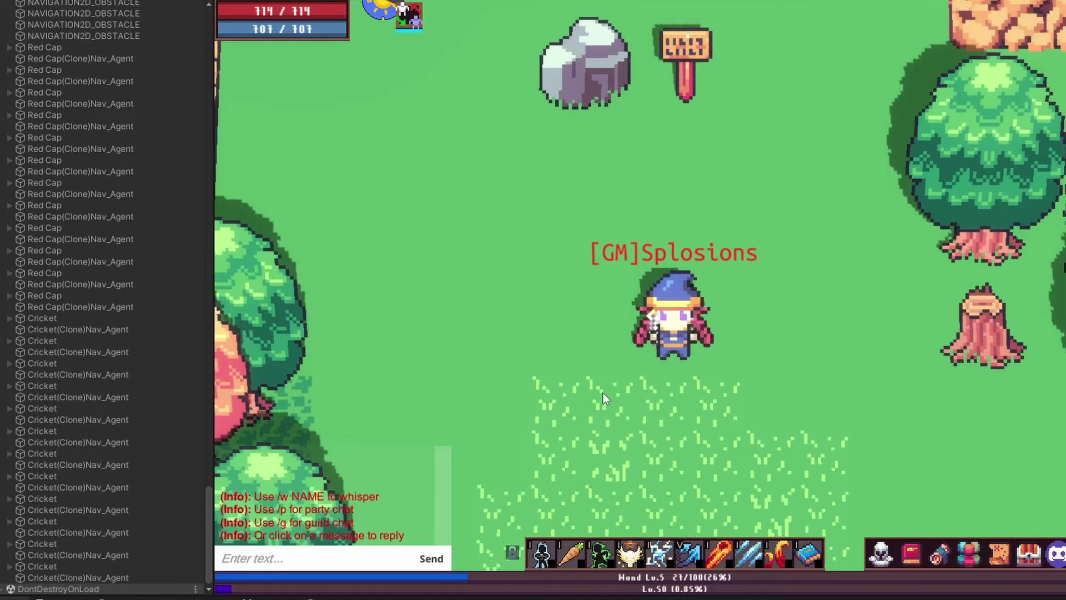
{"action": "key", "text": "d"}
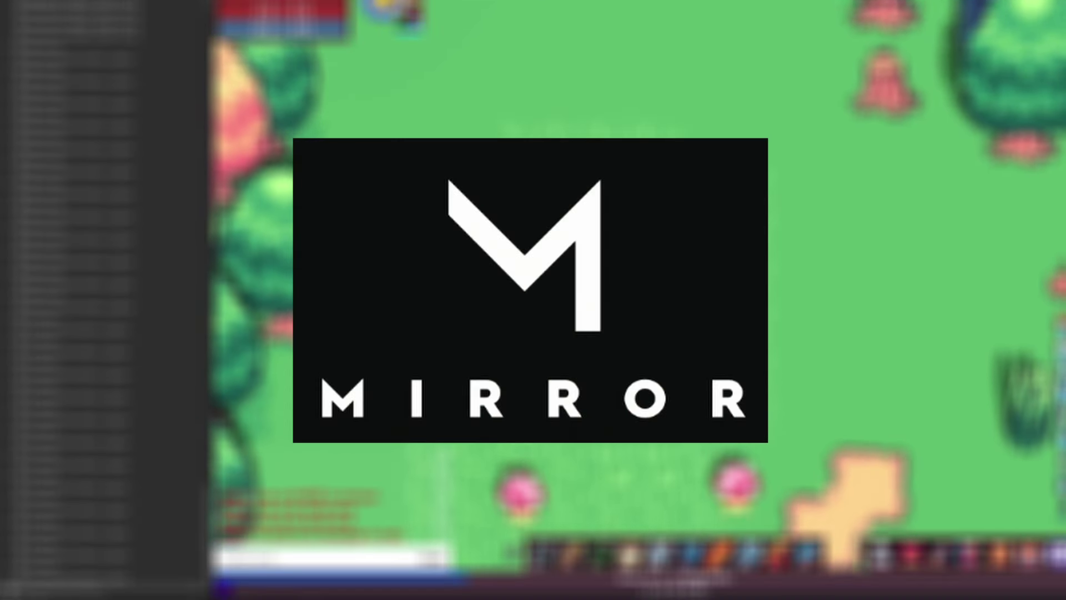
{"action": "scroll", "coordinate": [602, 392], "scroll_direction": "down", "scroll_amount": 5}
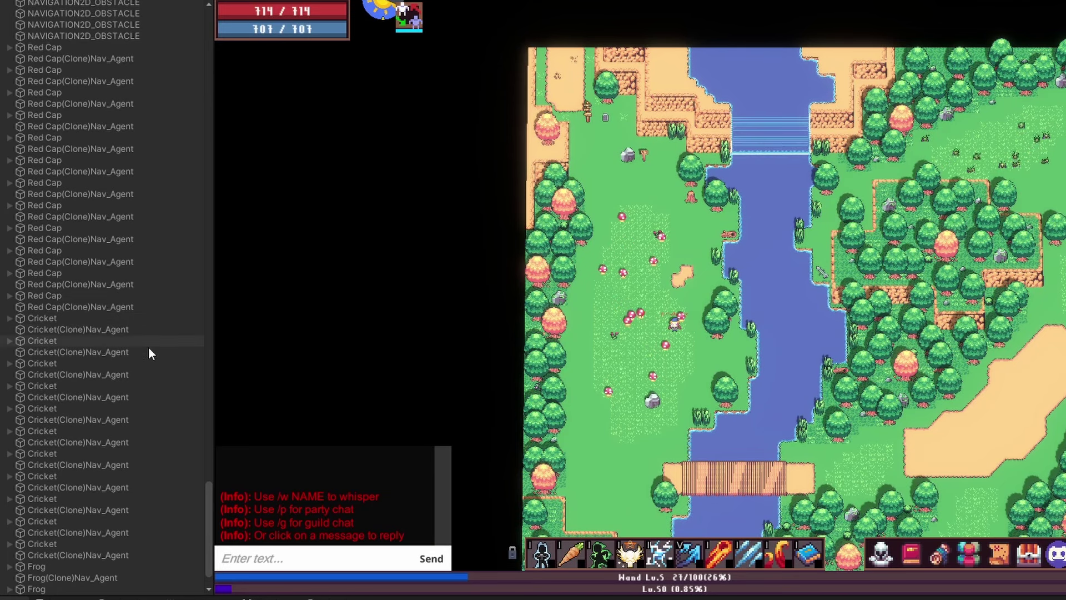
{"action": "scroll", "coordinate": [889, 478], "scroll_direction": "down", "scroll_amount": 3}
{"action": "scroll", "coordinate": [966, 475], "scroll_direction": "down", "scroll_amount": 2}
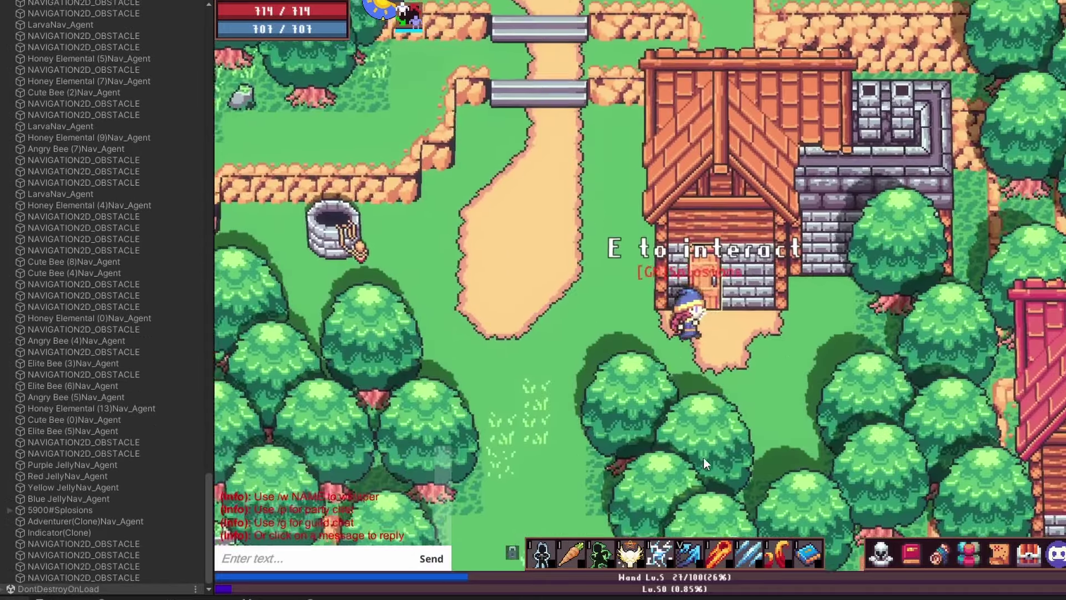
Enter the house and walk the character across the Breezey Warehouse floor to the purple jars.
{"action": "key", "text": "e"}
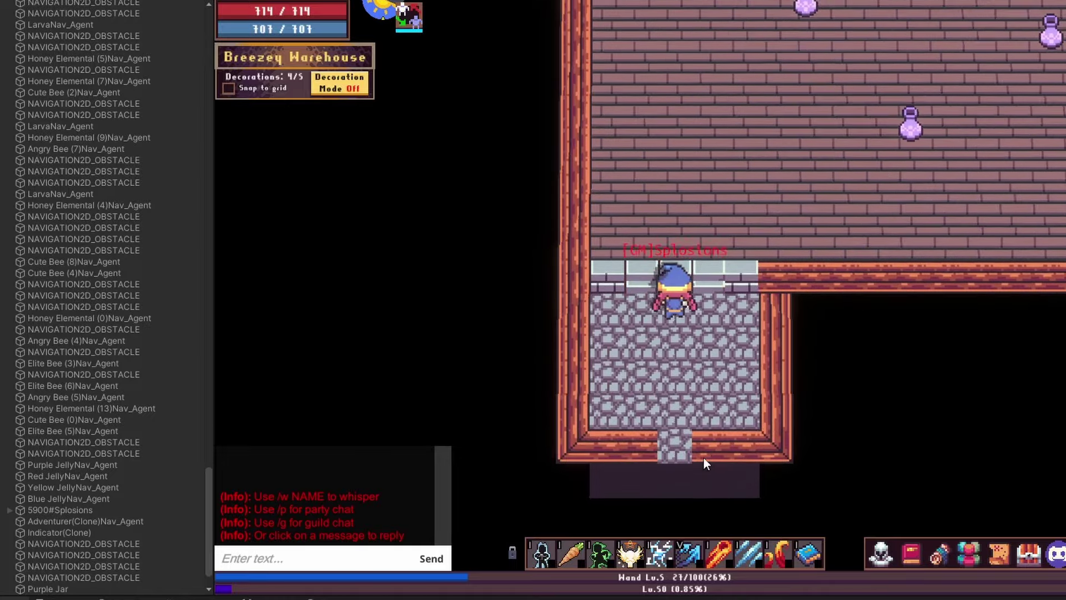
{"action": "key", "text": "w"}
{"action": "key", "text": "d"}
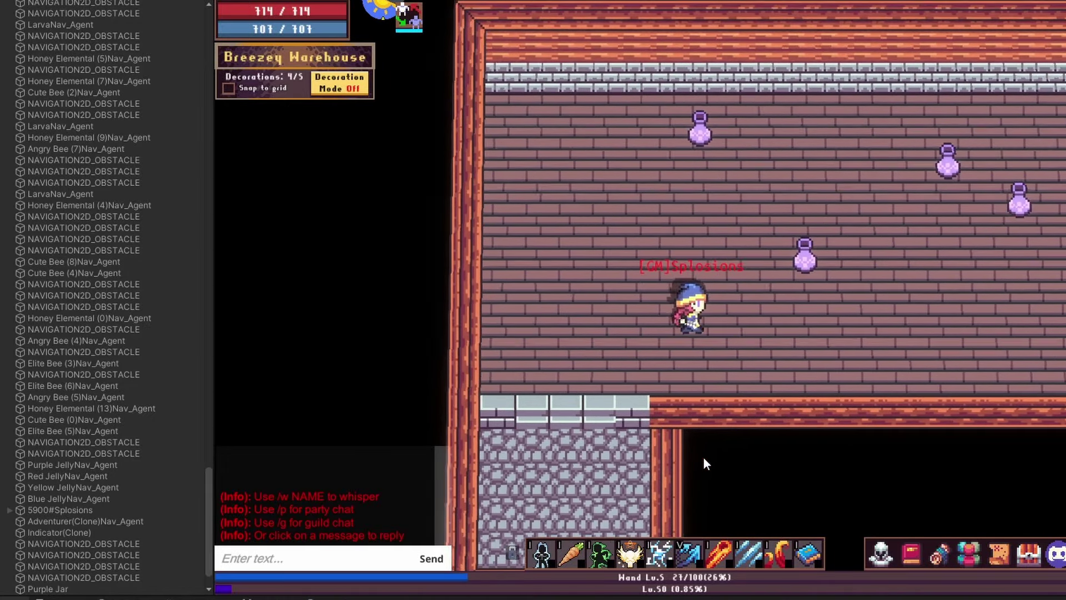
{"action": "key", "text": "d"}
{"action": "key", "text": "s"}
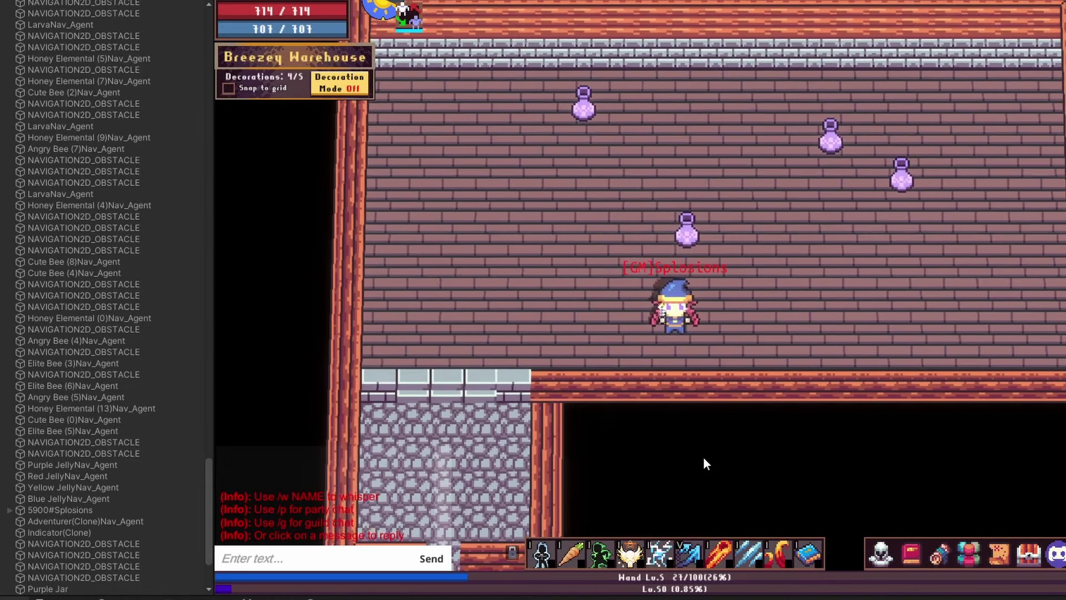
Place more purple jars from the bag on the open floor of the Breezey Warehouse.
{"action": "scroll", "coordinate": [705, 458], "scroll_direction": "up", "scroll_amount": 2}
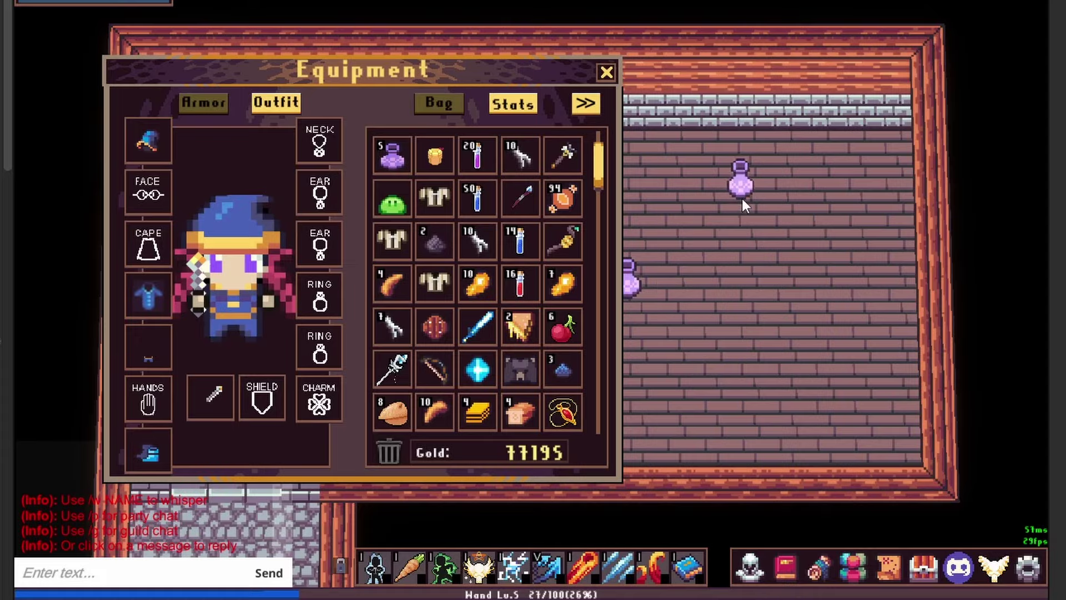
{"action": "left_click", "coordinate": [748, 198]}
{"action": "key", "text": "a"}
{"action": "key", "text": "s"}
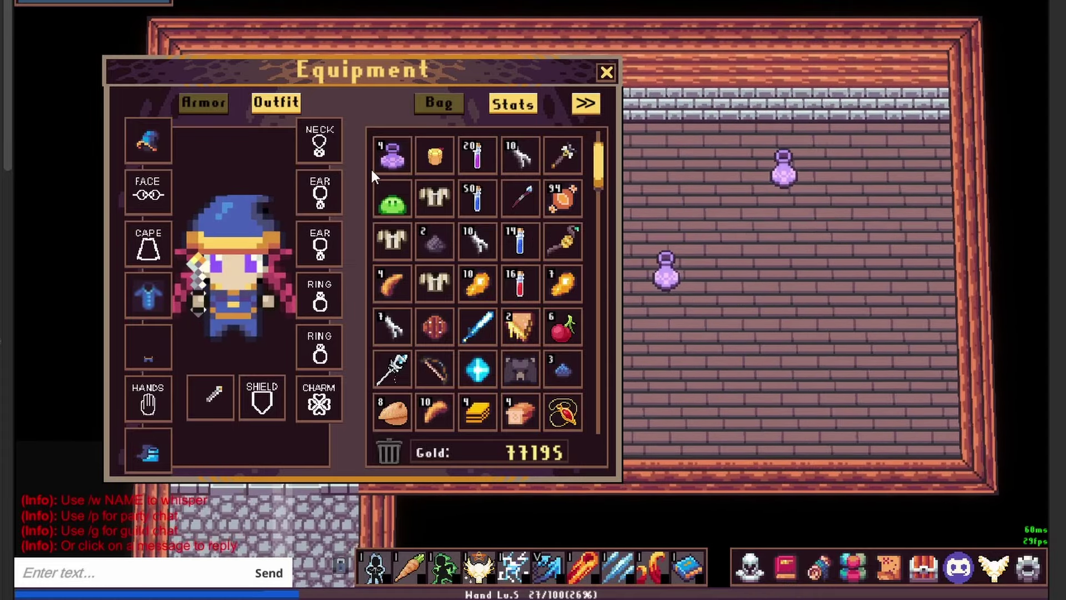
{"action": "left_click_drag", "start_coordinate": [398, 157], "coordinate": [792, 285]}
{"action": "key", "text": "d"}
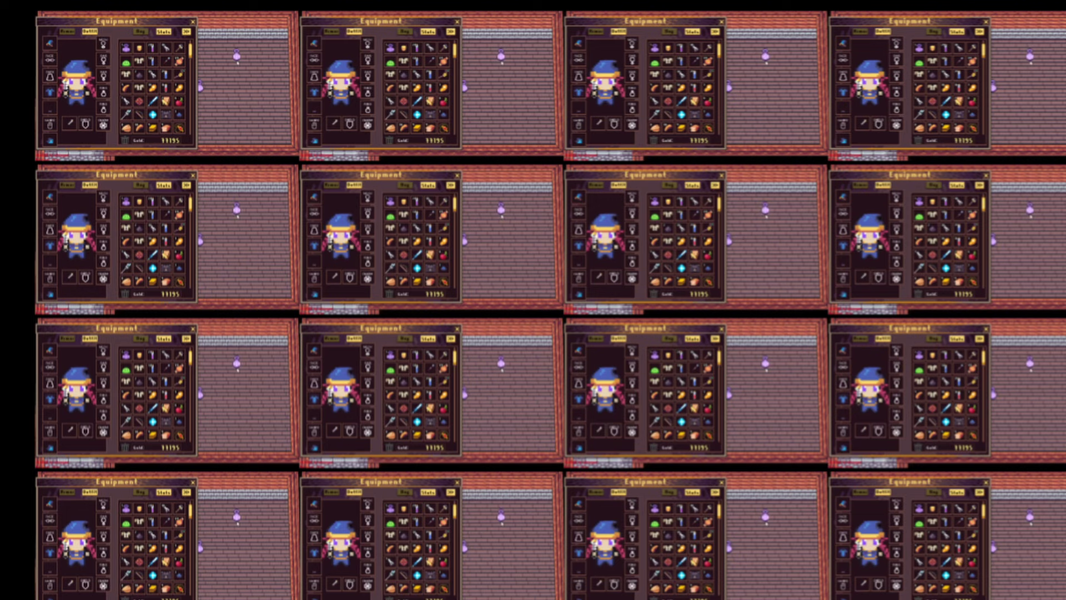
{"action": "key", "text": "a"}
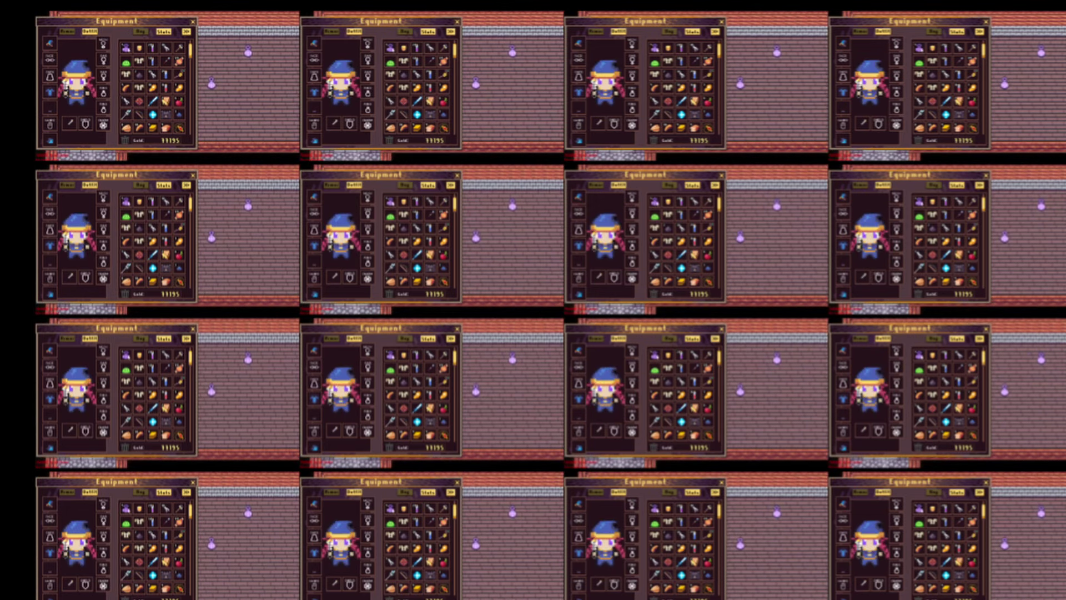
{"action": "left_click_drag", "start_coordinate": [128, 49], "coordinate": [250, 84]}
{"action": "key", "text": "a"}
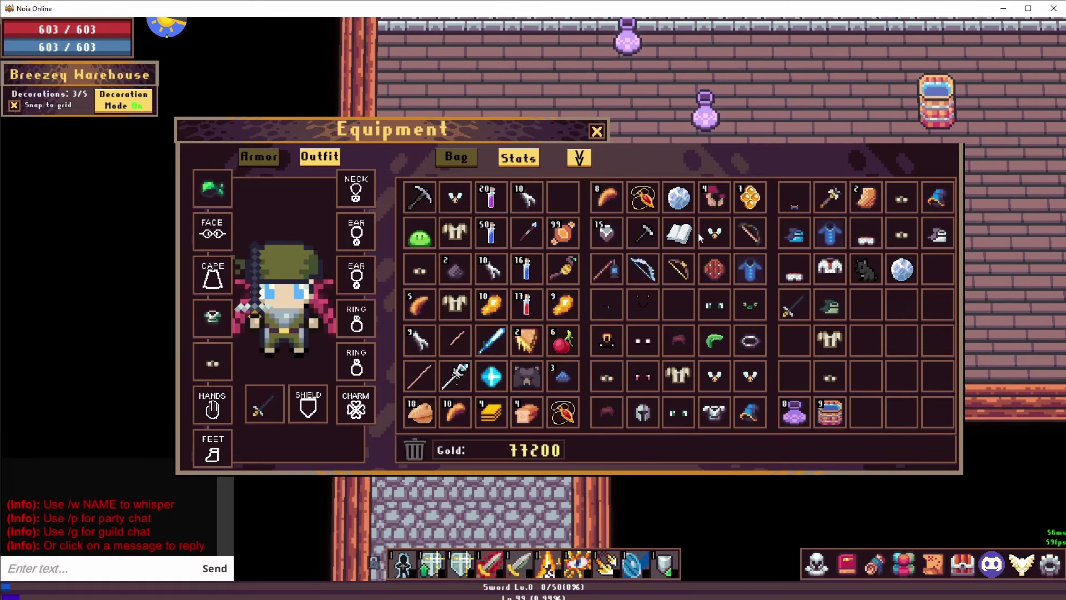
Close the equipment window, walk to the purple jar southeast of the character and pick it up.
{"action": "key", "text": "Escape"}
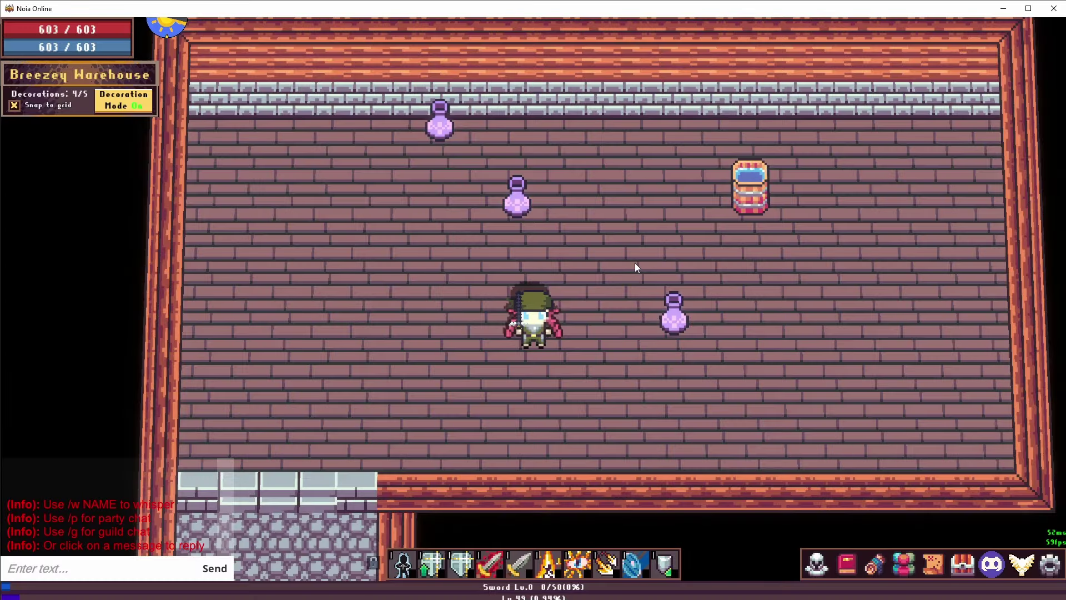
{"action": "key", "text": "d"}
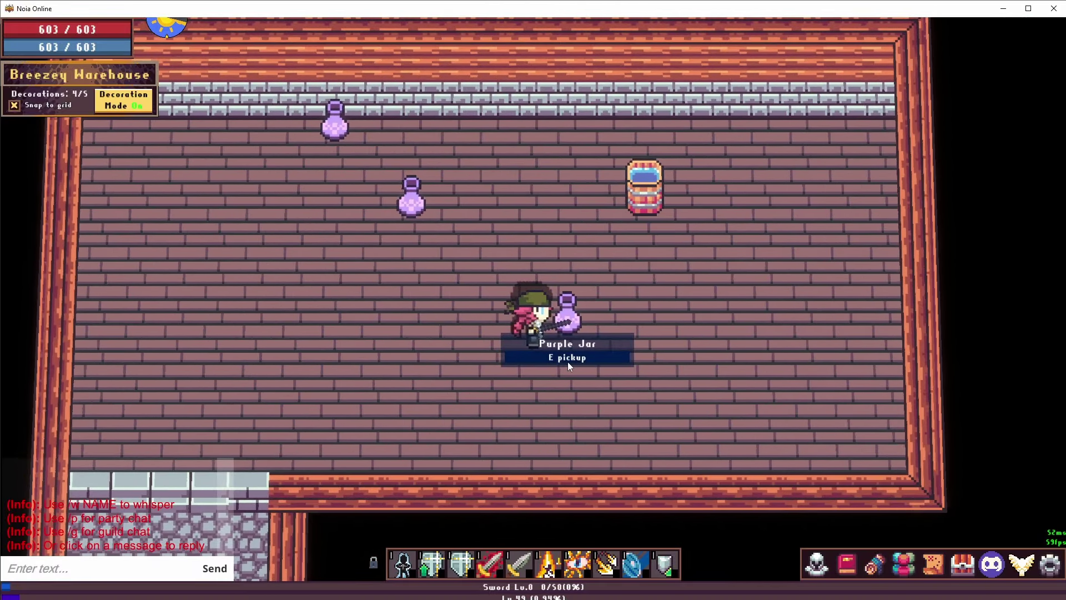
{"action": "key", "text": "e"}
{"action": "key", "text": "w"}
{"action": "key", "text": "a"}
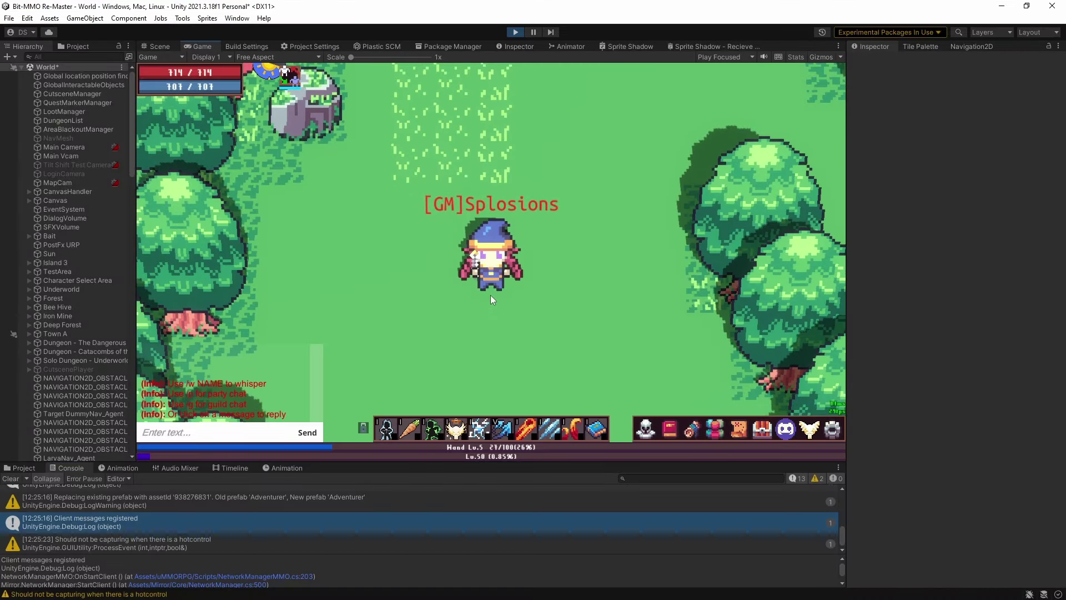
In the Unity play session, place a purple jar from the bag on the grass and walk the character around it.
{"action": "key", "text": "i"}
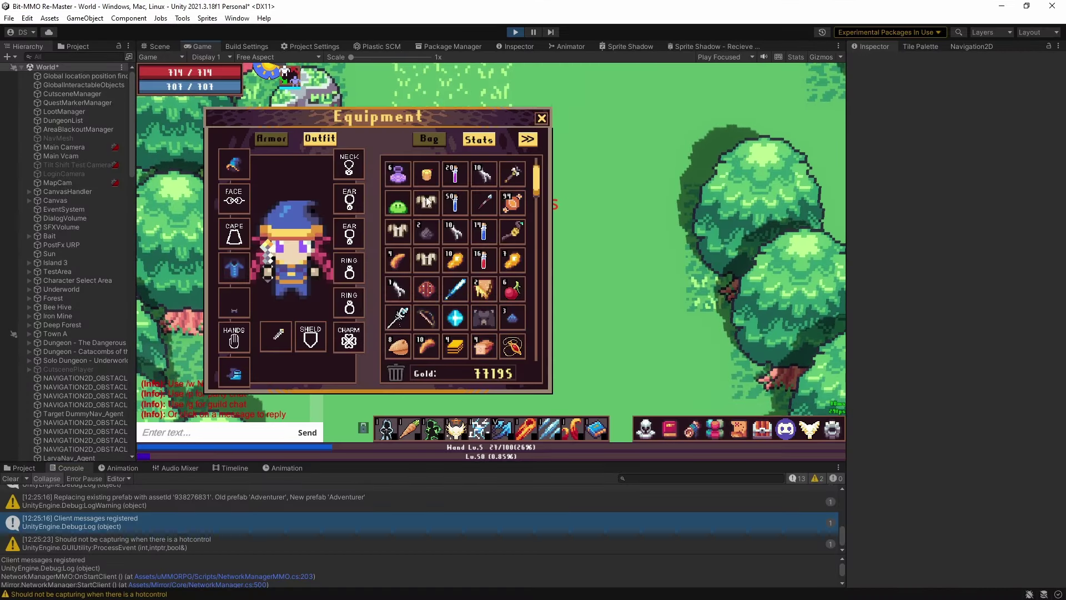
{"action": "left_click", "coordinate": [398, 174]}
{"action": "left_click", "coordinate": [577, 275]}
{"action": "key", "text": "d"}
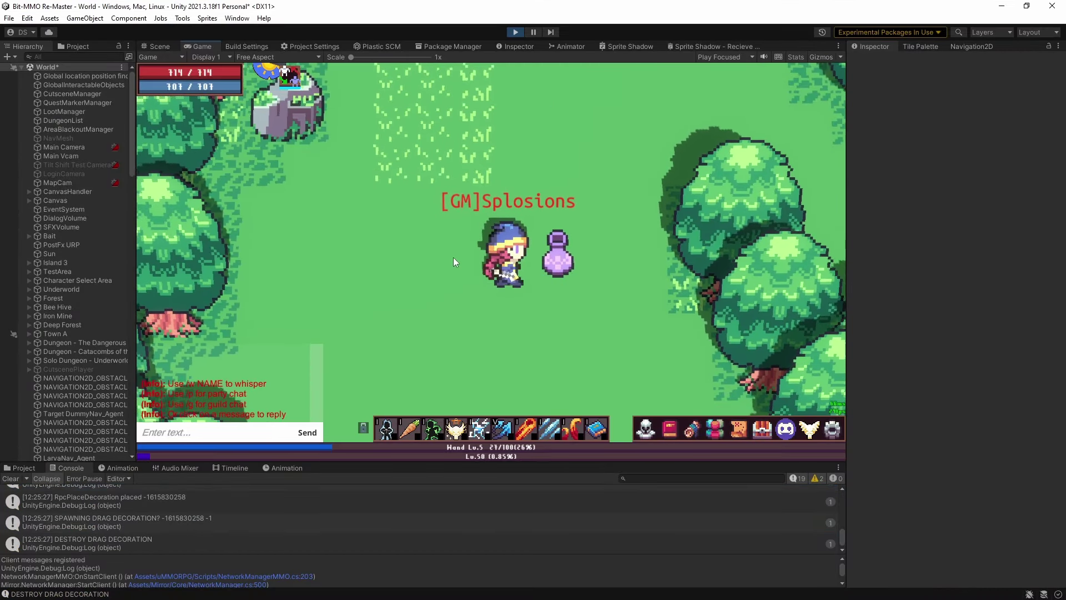
{"action": "key", "text": "a"}
{"action": "key", "text": "w"}
{"action": "key", "text": "s"}
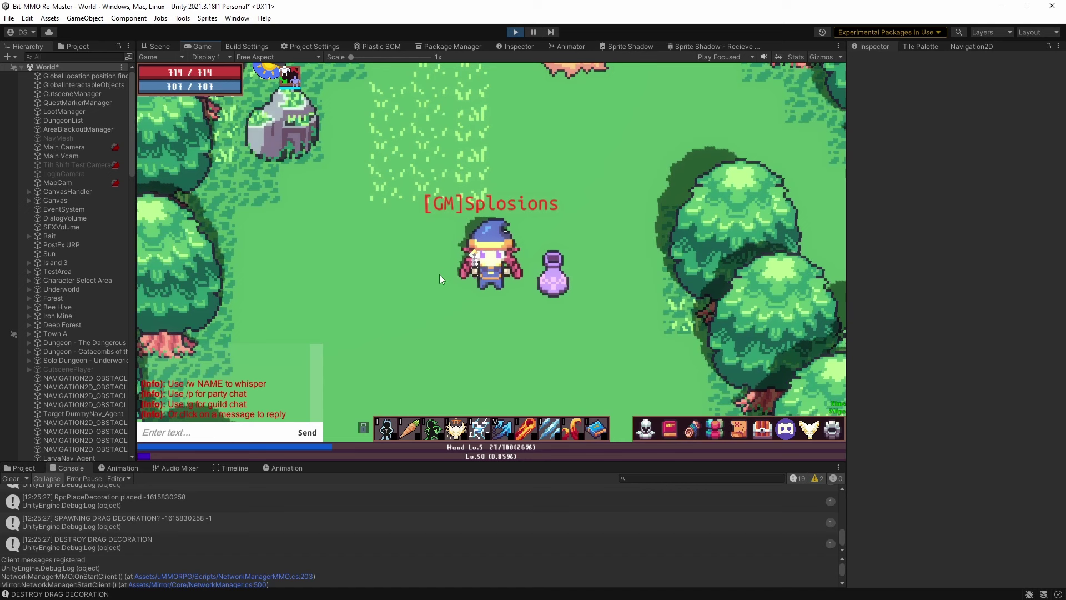
Place another purple jar from the bag on the grass northeast of the character and close the equipment window.
{"action": "key", "text": "i"}
{"action": "key", "text": "i"}
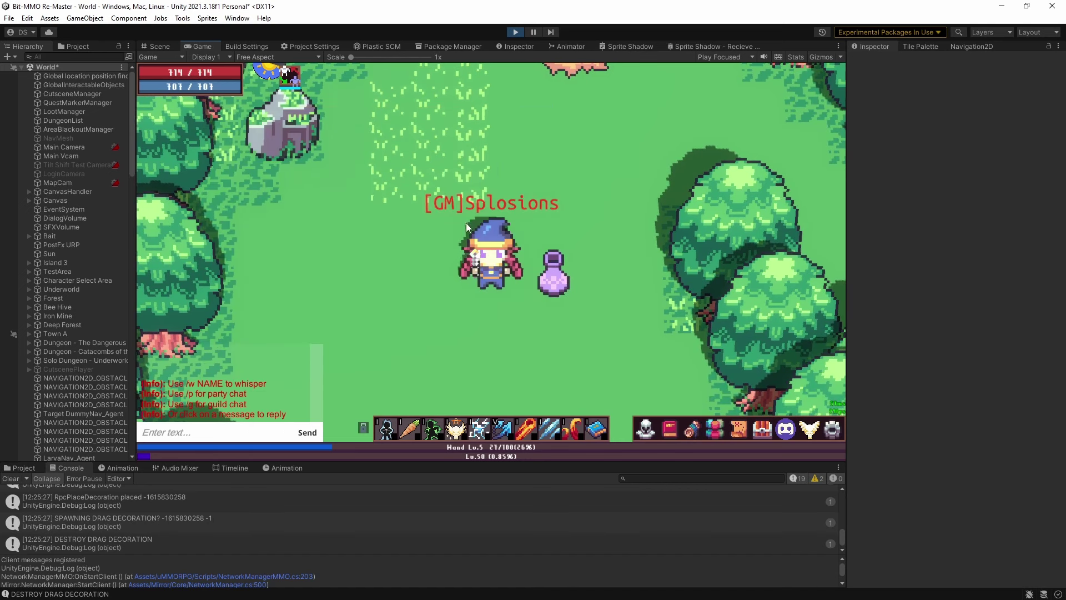
{"action": "key", "text": "i"}
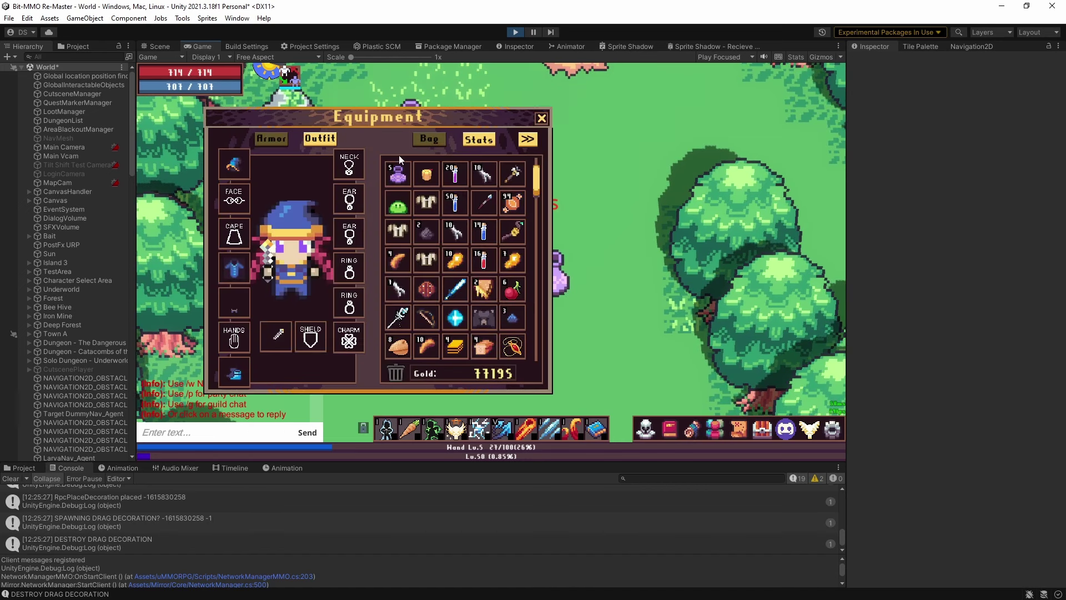
{"action": "left_click", "coordinate": [598, 199]}
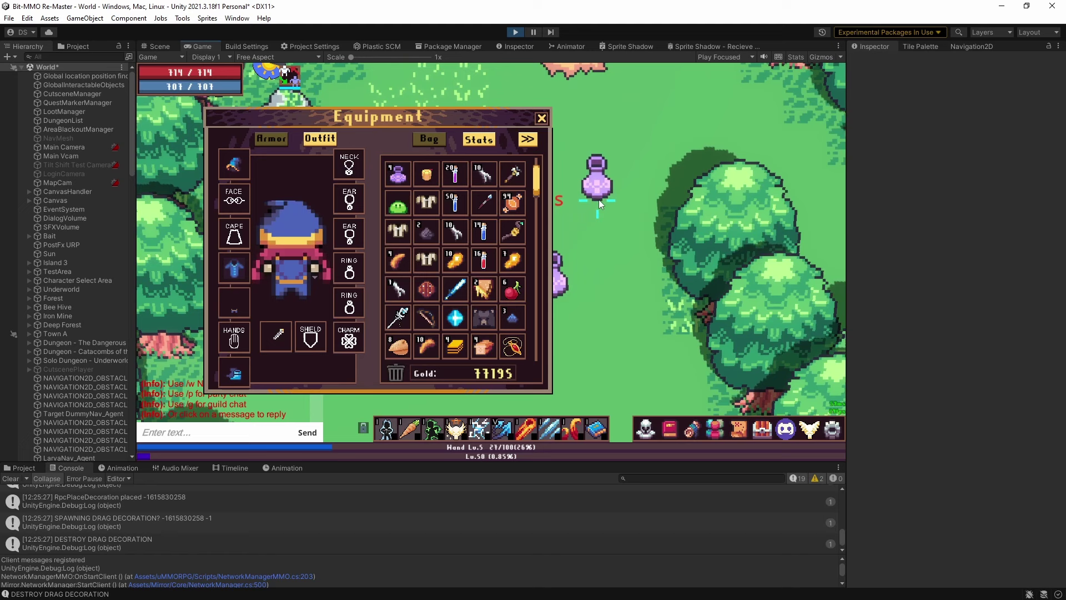
{"action": "left_click", "coordinate": [541, 118]}
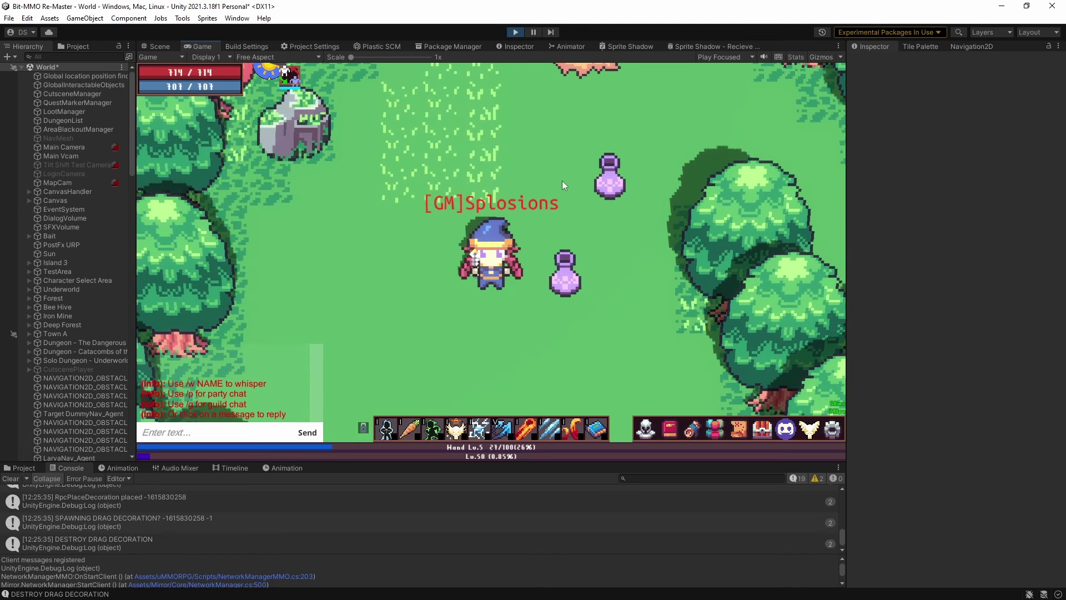
Pick up the purple jar directly beside the character on the grass.
{"action": "right_click", "coordinate": [548, 278]}
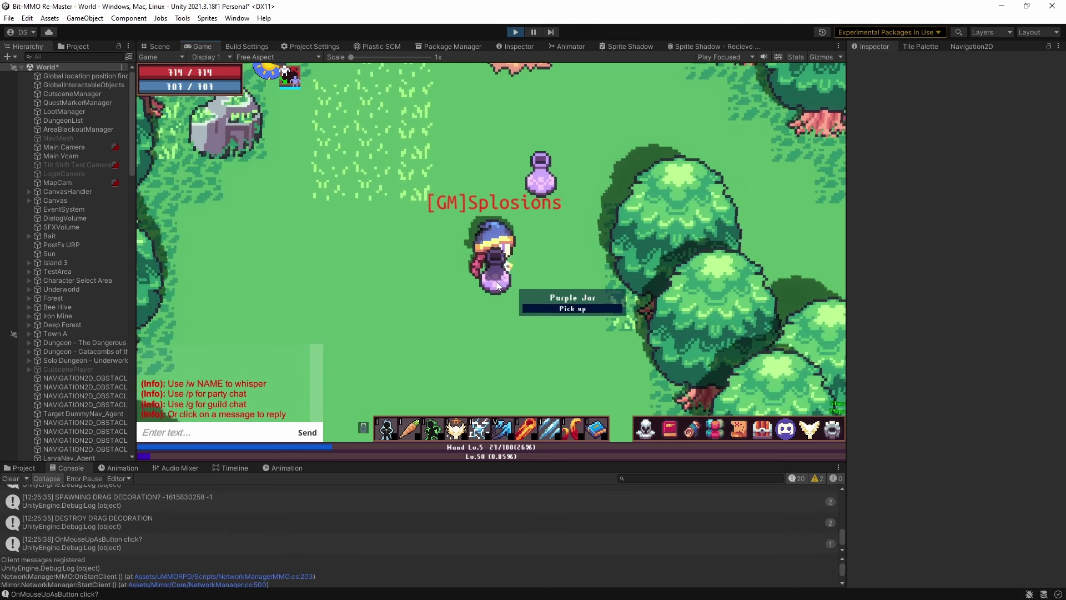
{"action": "key", "text": "a"}
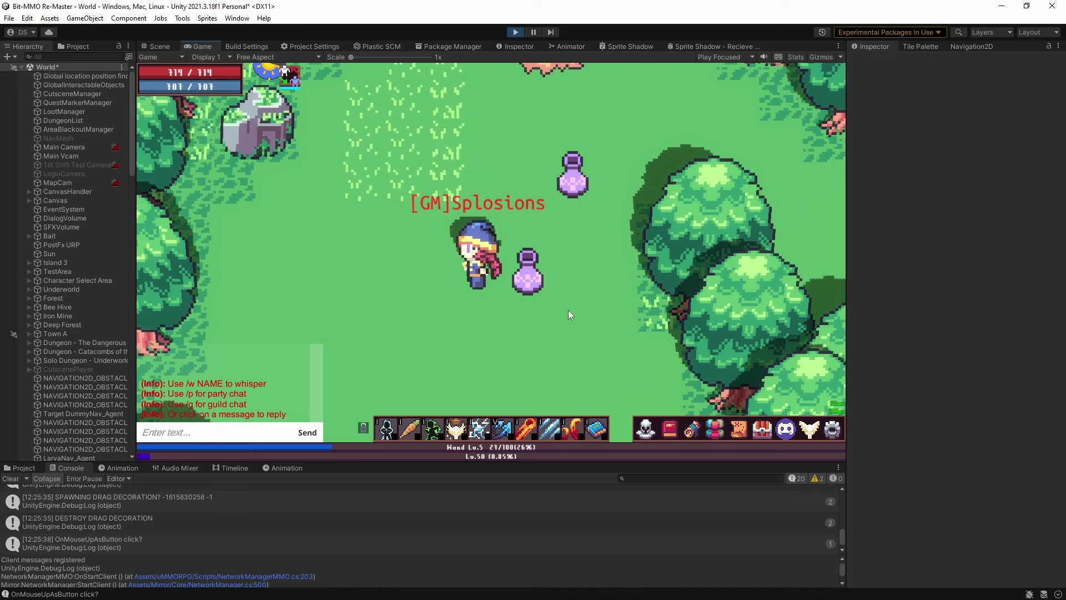
{"action": "left_click", "coordinate": [570, 308]}
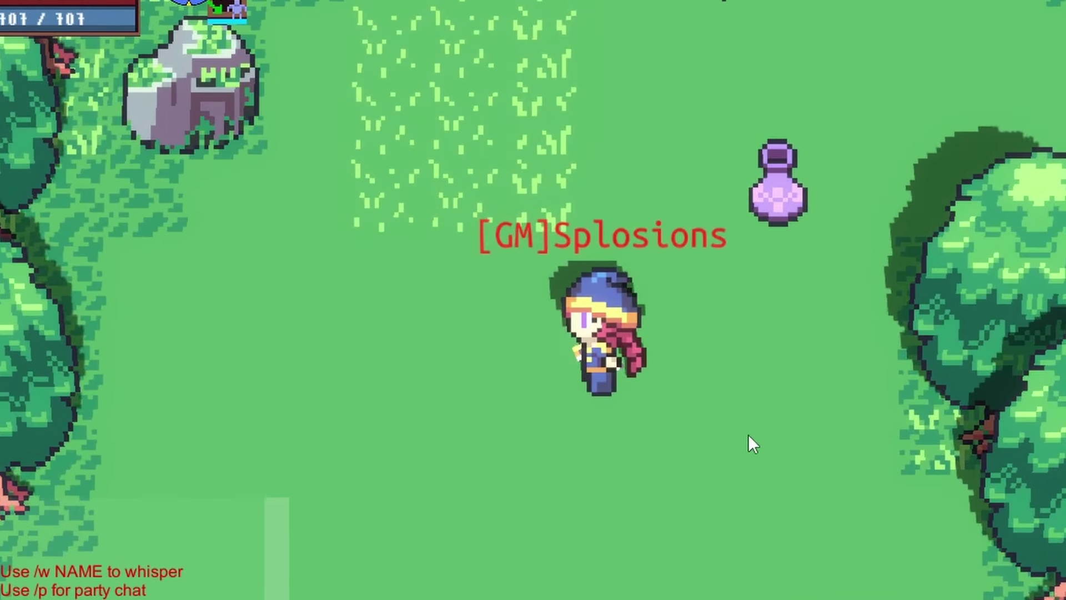
Walk the character up to the remaining purple jar near the dirt path and pick it up.
{"action": "key", "text": "s"}
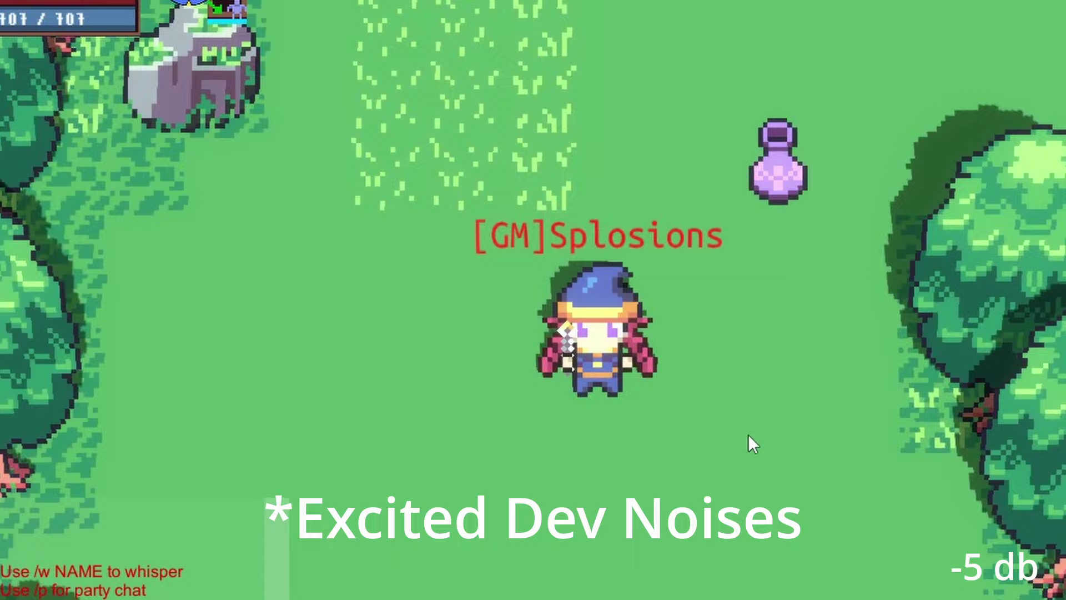
{"action": "key", "text": "w"}
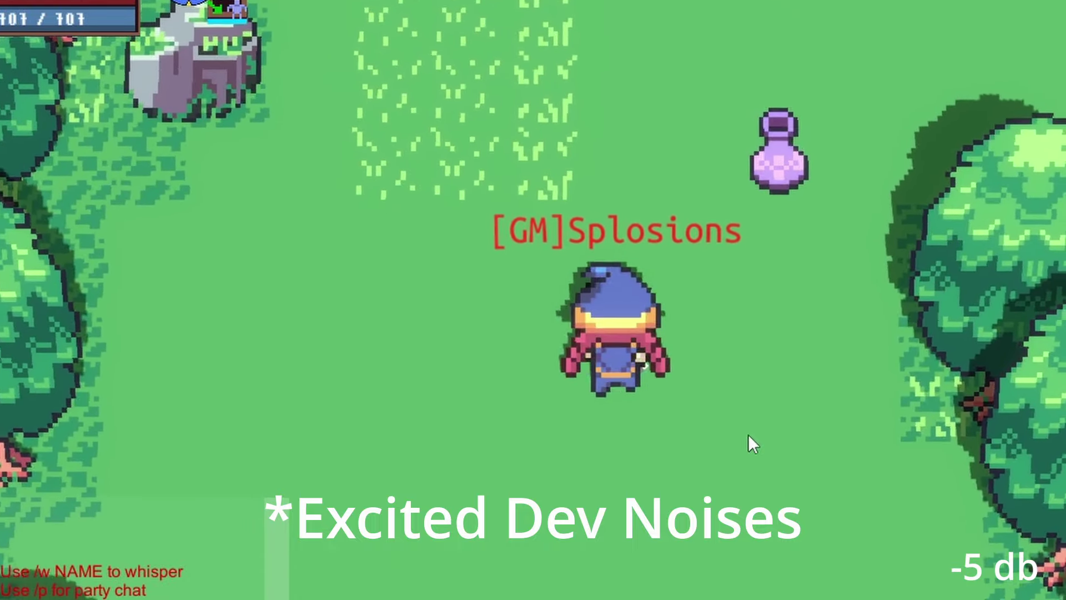
{"action": "key", "text": "d"}
{"action": "key", "text": "s"}
{"action": "key", "text": "d"}
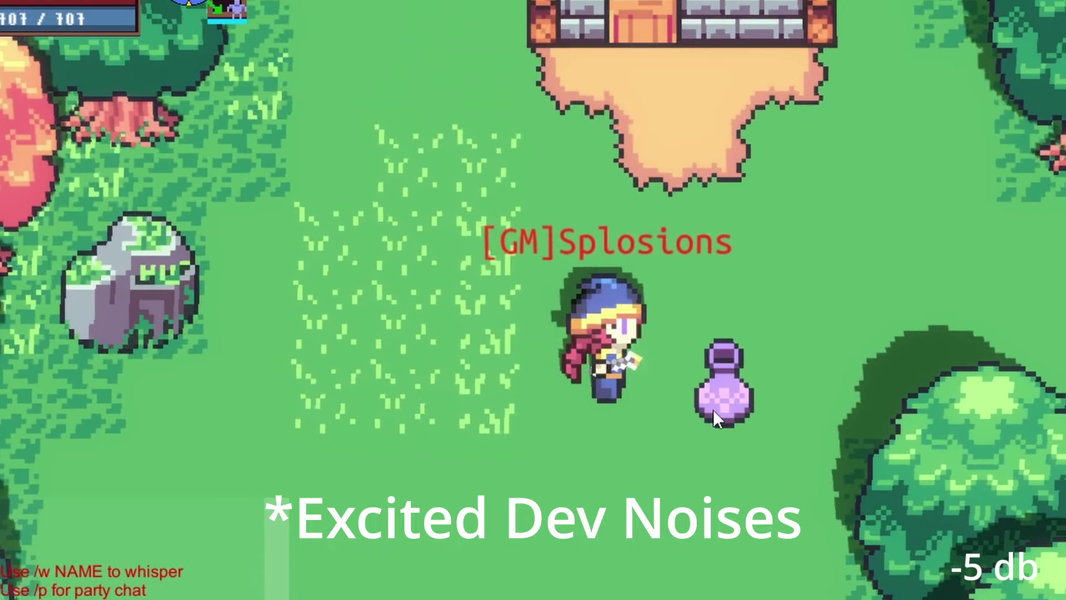
{"action": "left_click", "coordinate": [708, 402]}
{"action": "right_click", "coordinate": [685, 403]}
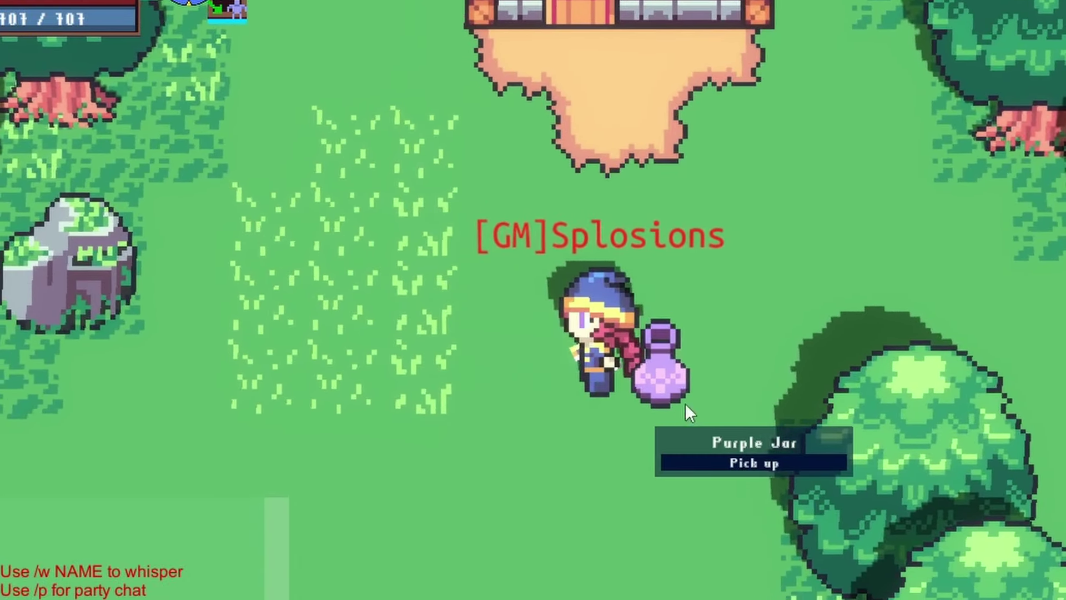
{"action": "left_click", "coordinate": [730, 458]}
Walk the character back and forth over the open grass southwest of the purple jar.
{"action": "key", "text": "s"}
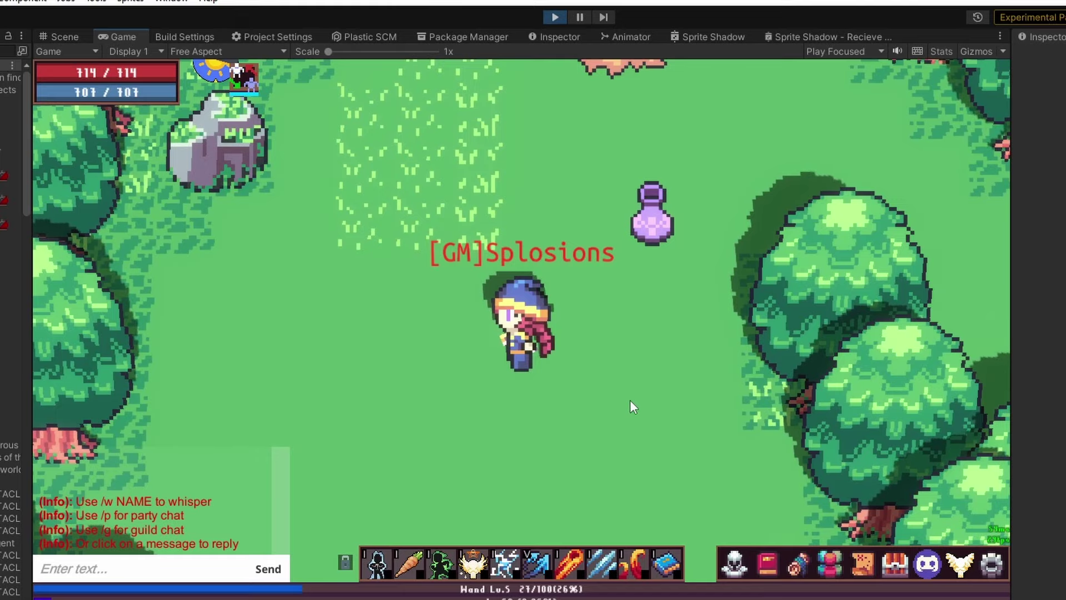
{"action": "key", "text": "s"}
{"action": "key", "text": "w"}
{"action": "key", "text": "d"}
{"action": "key", "text": "s"}
{"action": "key", "text": "d"}
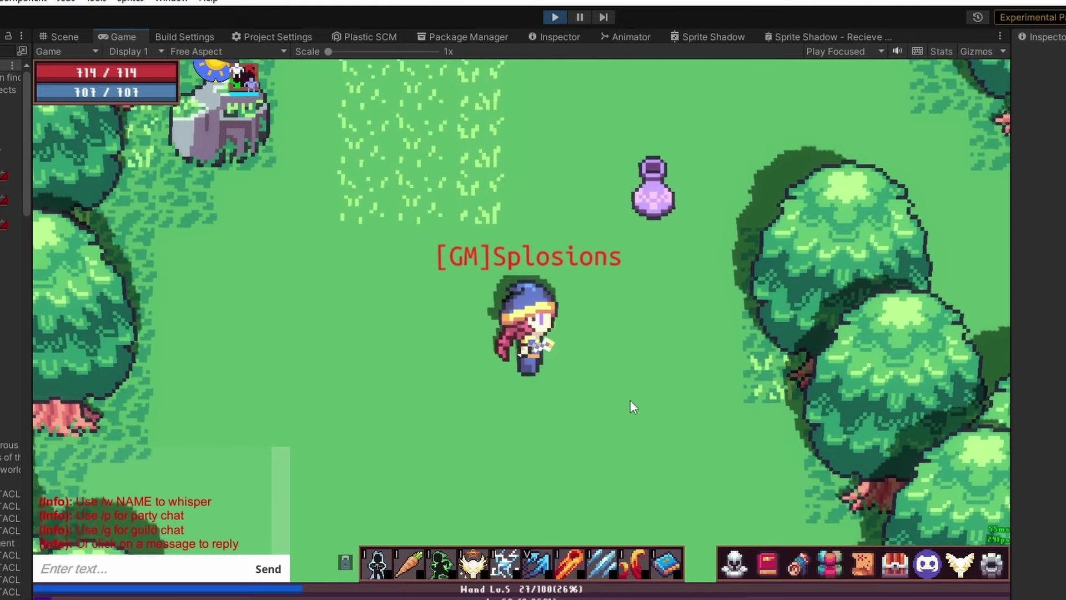
{"action": "key", "text": "a"}
{"action": "key", "text": "w"}
{"action": "key", "text": "s"}
{"action": "key", "text": "w"}
{"action": "key", "text": "a"}
{"action": "key", "text": "w"}
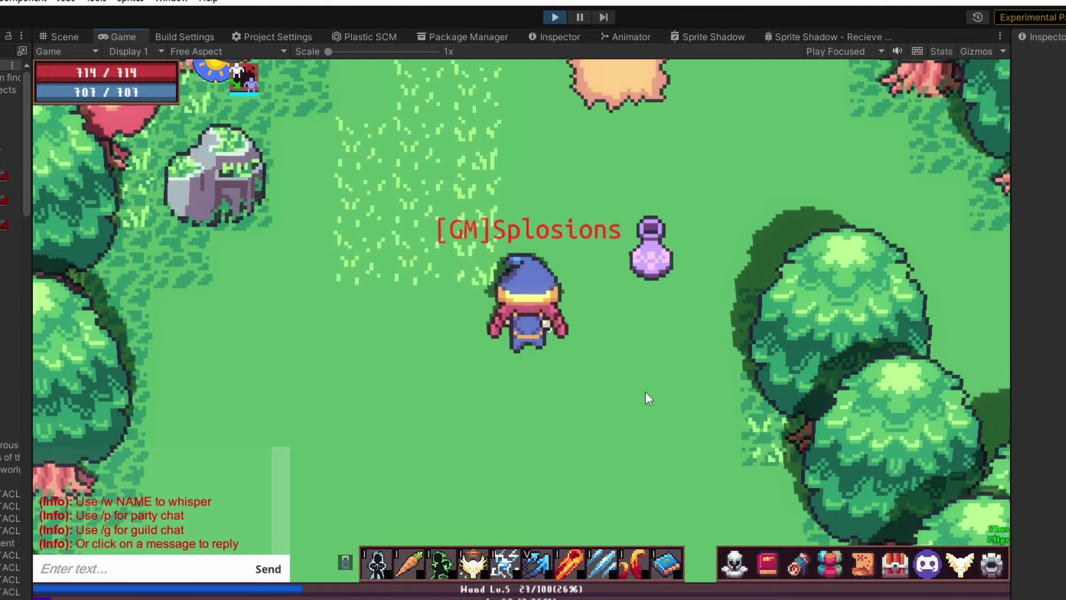
Move the character right against the purple jar south of the house and pick the jar up.
{"action": "key", "text": "d"}
{"action": "key", "text": "s"}
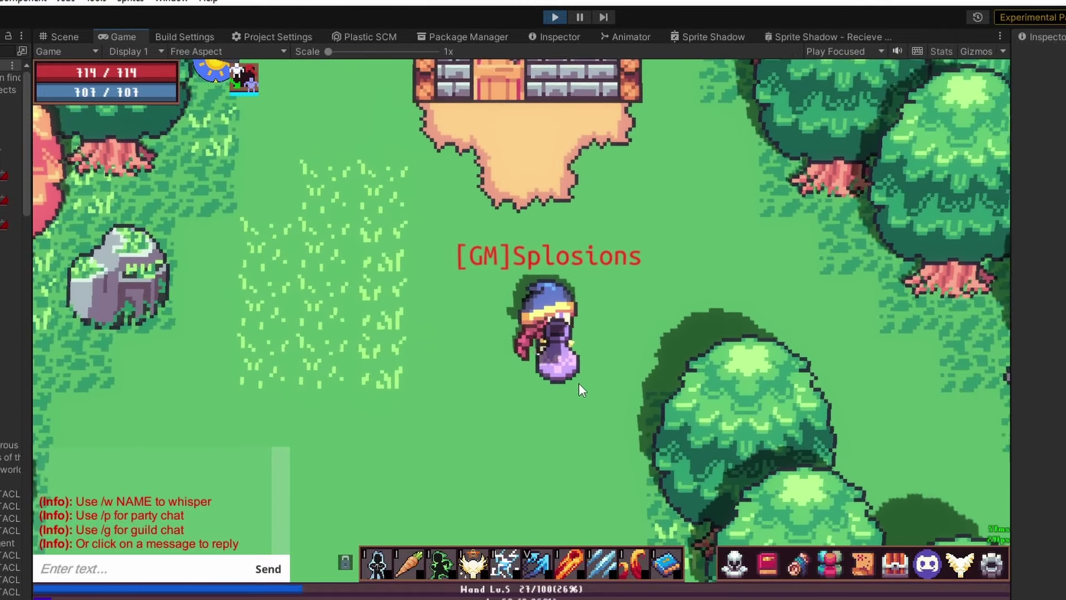
{"action": "key", "text": "a"}
{"action": "right_click", "coordinate": [558, 357]}
{"action": "left_click", "coordinate": [618, 421]}
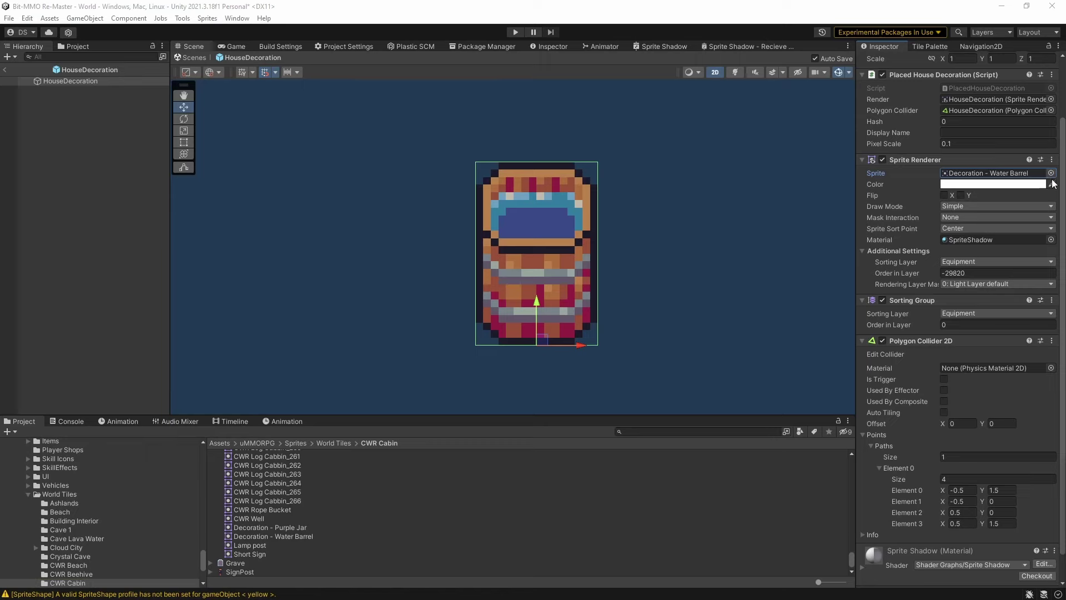
Set the HouseDecoration prefab's sprite to Decoration - Purple Jar and open the Polygon Collider 2D component's options.
{"action": "left_click", "coordinate": [1052, 173]}
{"action": "type", "text": "purp"}
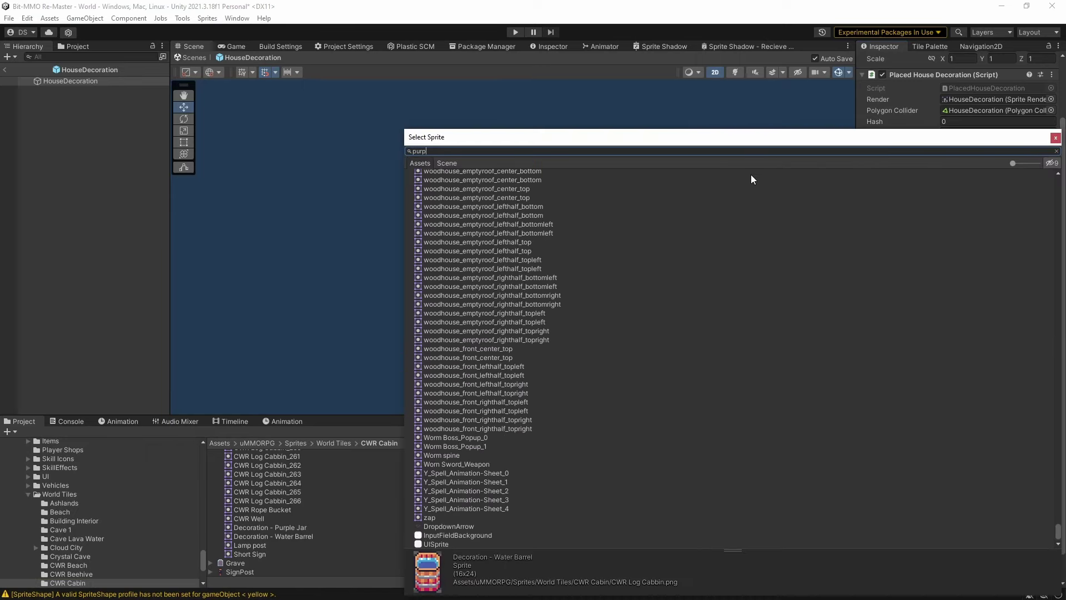
{"action": "type", "text": "le jar"}
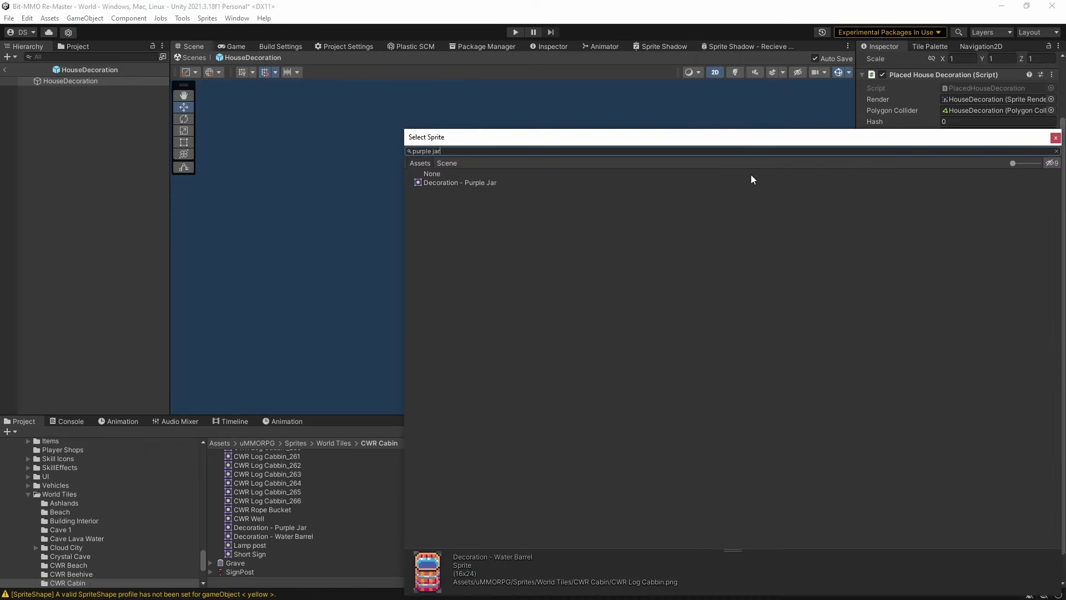
{"action": "double_click", "coordinate": [475, 187]}
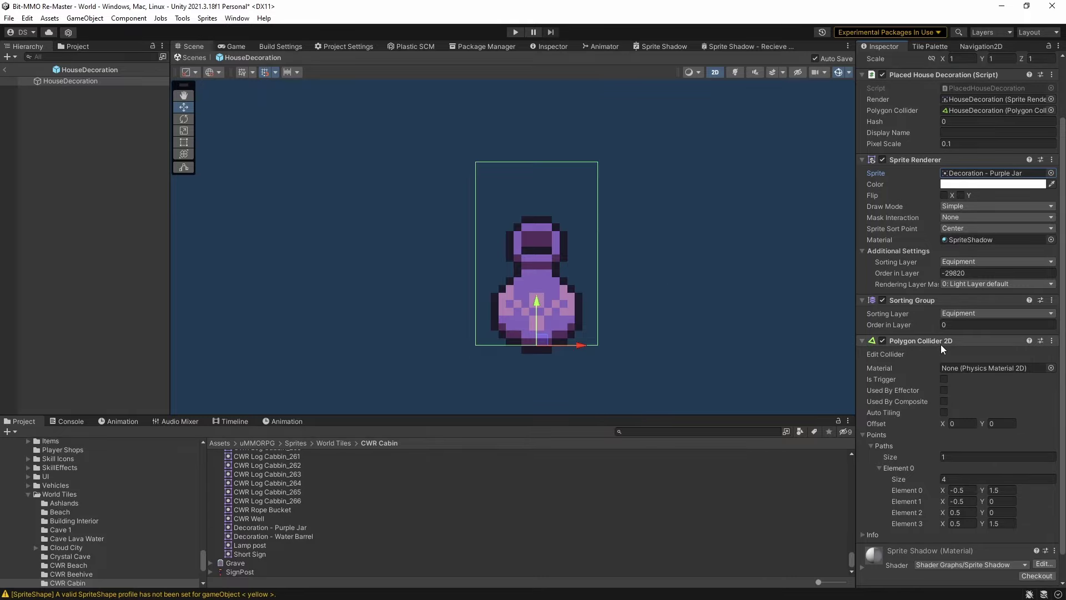
{"action": "right_click", "coordinate": [941, 349]}
{"action": "left_click", "coordinate": [941, 351]}
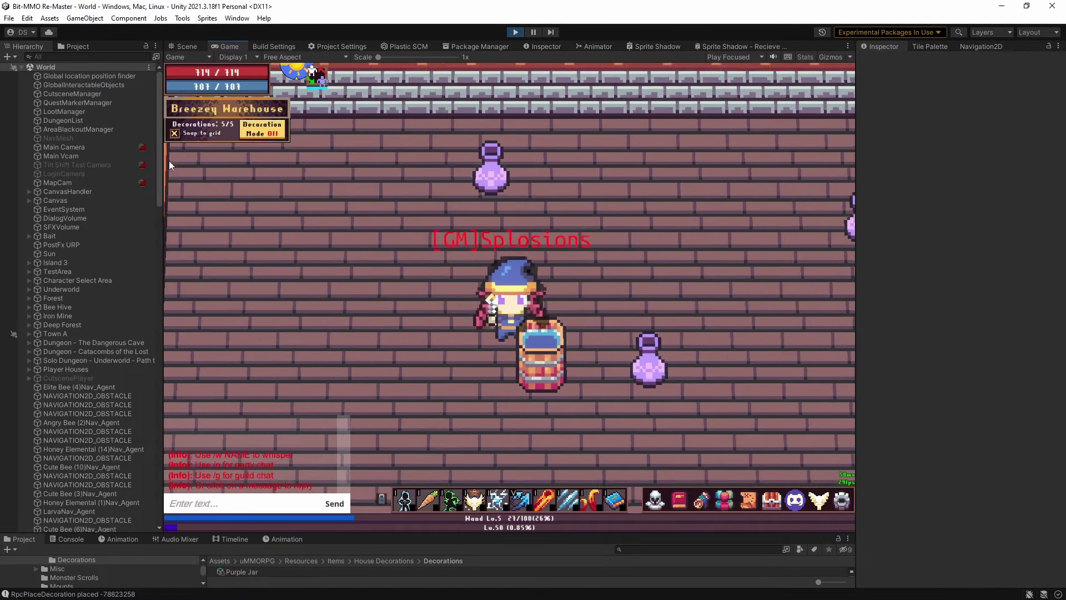
In the Unity play session, walk the character around the water barrel in the Breezey Warehouse.
{"action": "key", "text": "w"}
{"action": "key", "text": "d"}
{"action": "key", "text": "a"}
{"action": "key", "text": "s"}
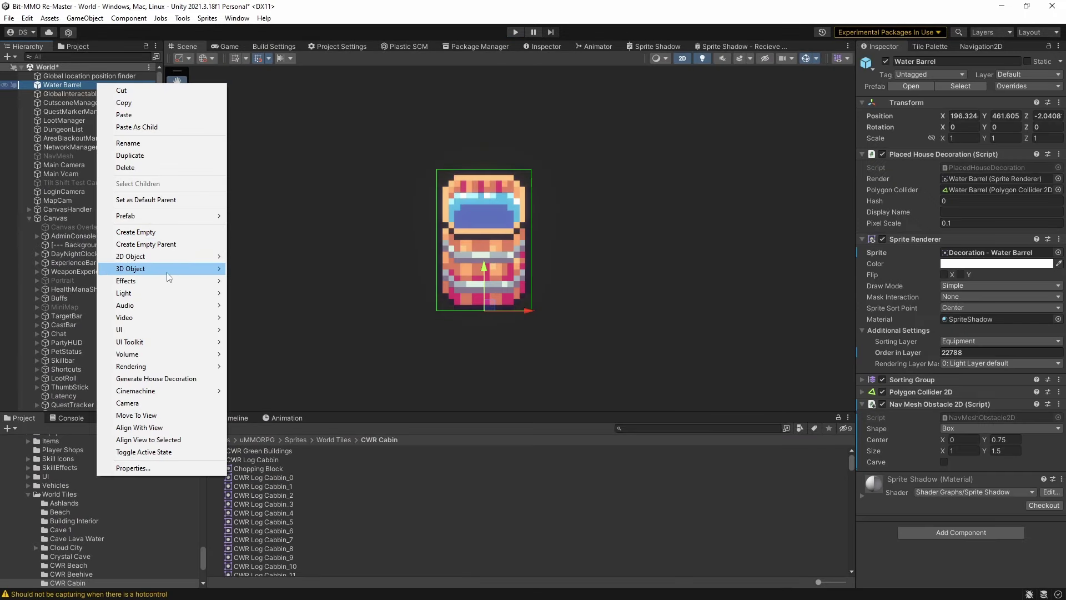
Generate a house decoration item from the Water Barrel object in the World scene.
{"action": "left_click", "coordinate": [156, 379]}
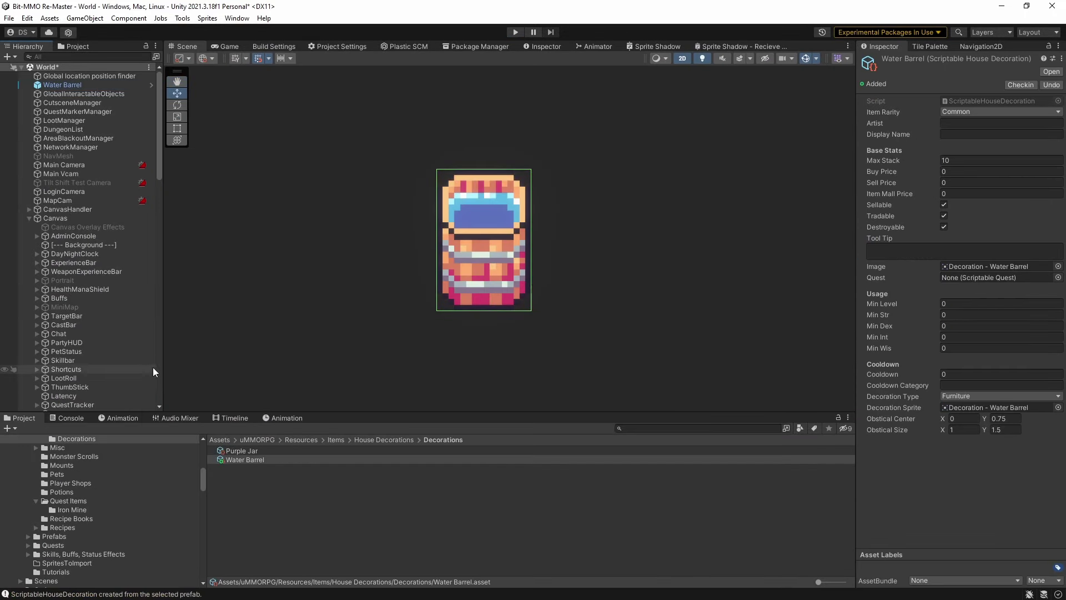
{"action": "left_click", "coordinate": [256, 483]}
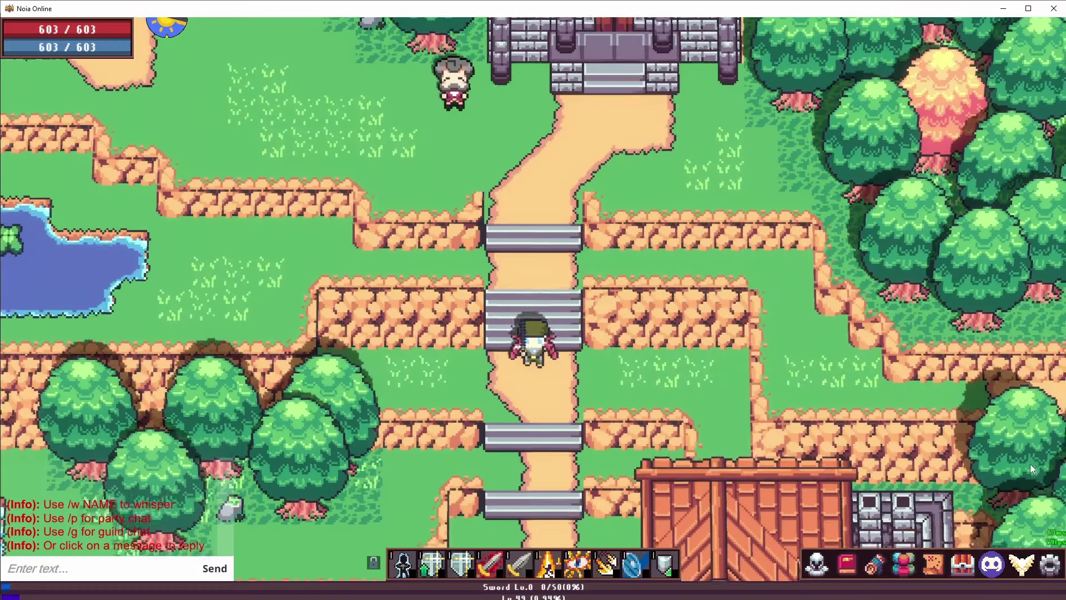
In Noia Online, walk the character down the stairs to the wooden house beside the dirt path.
{"action": "key", "text": "Down"}
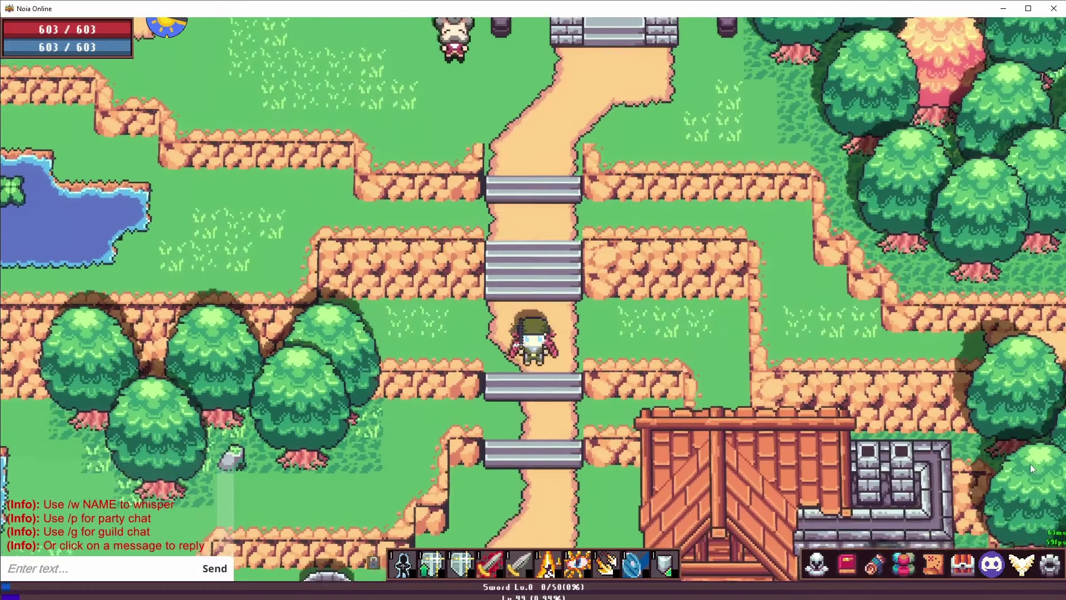
{"action": "key", "text": "Left"}
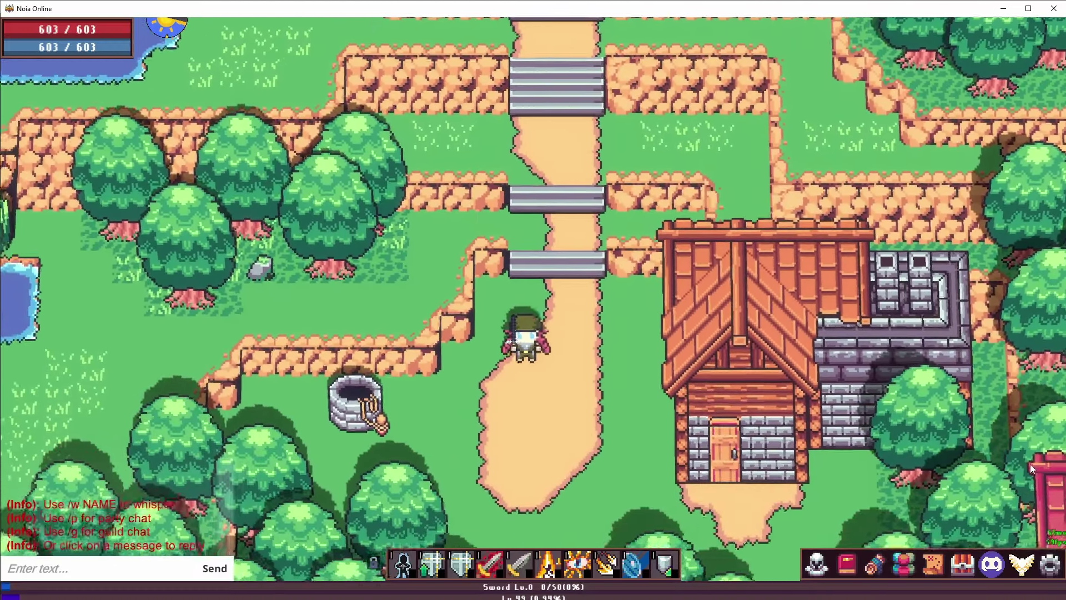
{"action": "key", "text": "Right"}
{"action": "scroll", "coordinate": [1031, 464], "scroll_direction": "up", "scroll_amount": 3}
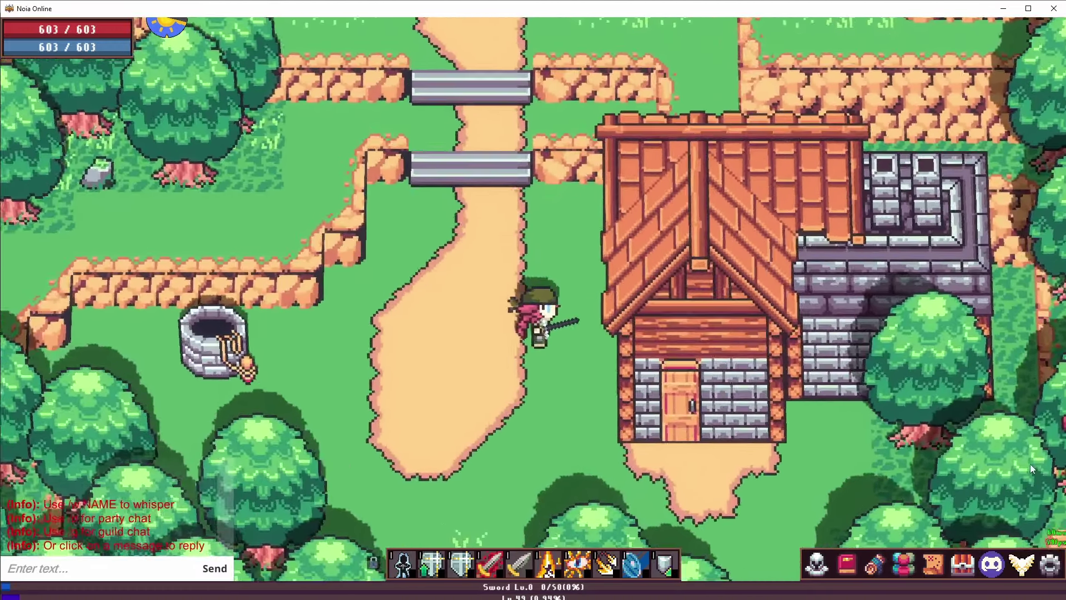
{"action": "scroll", "coordinate": [1031, 464], "scroll_direction": "down", "scroll_amount": 3}
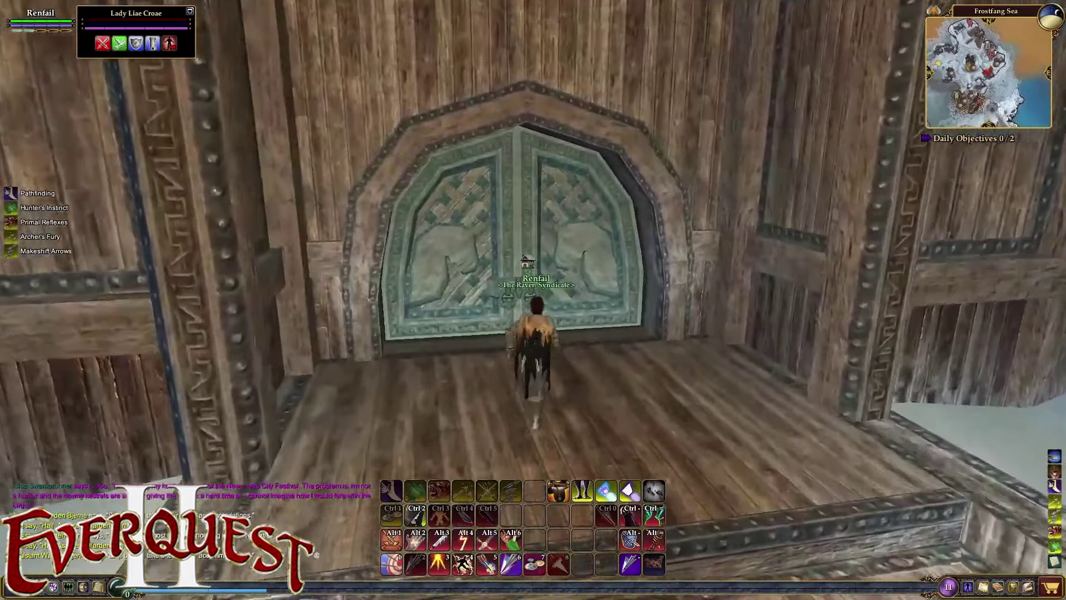
In EverQuest II, open the Manors of Erollisi purchase offer at the large door and cancel it.
{"action": "left_click", "coordinate": [527, 261]}
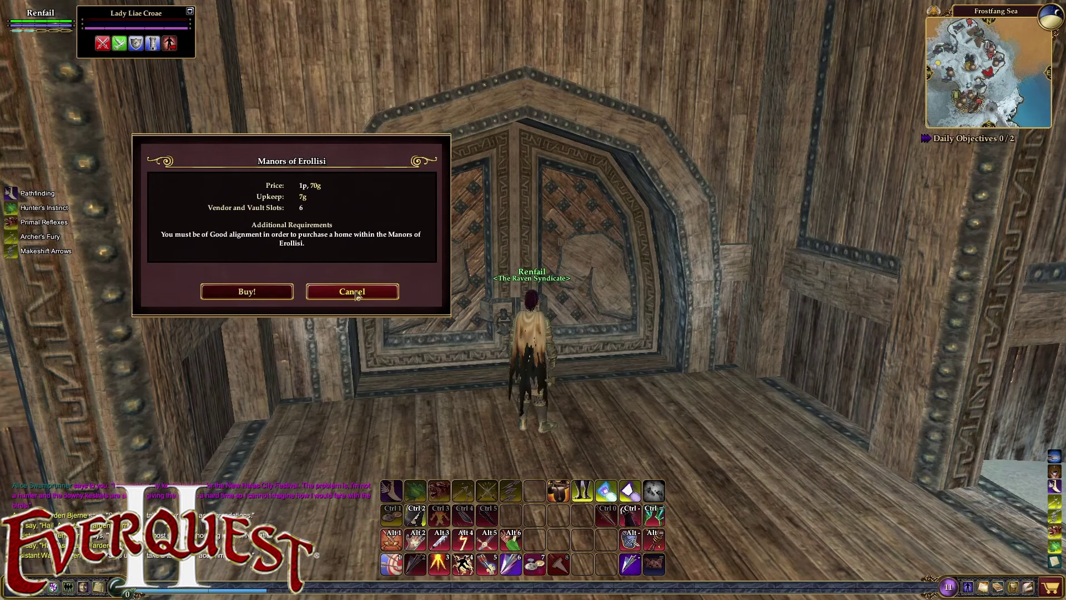
{"action": "left_click", "coordinate": [354, 292]}
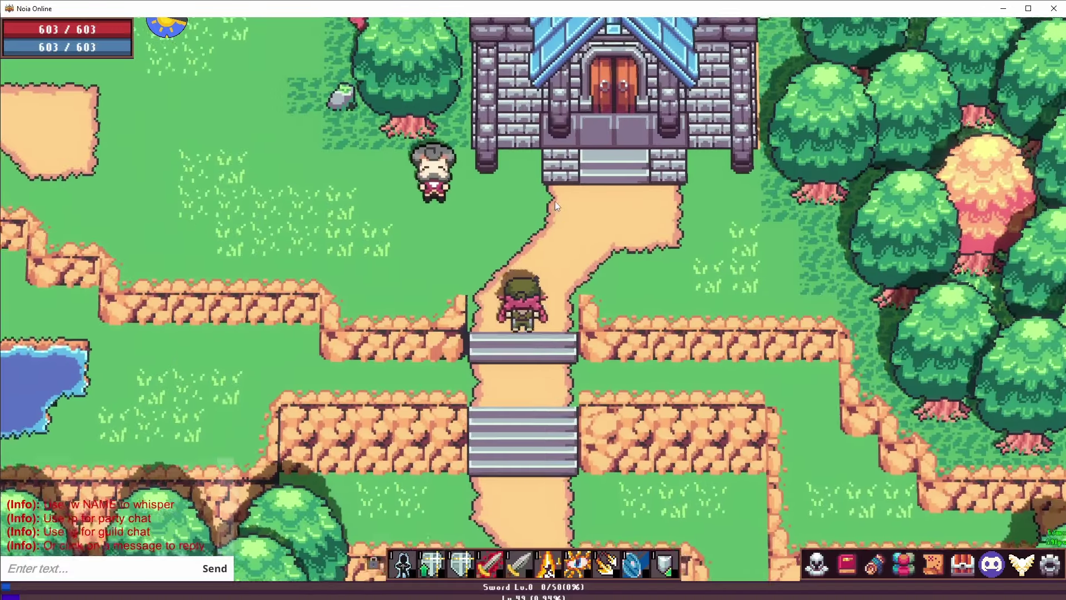
In Noia Online, walk the character up the path to the grey-haired NPC beside the stone building.
{"action": "key", "text": "w"}
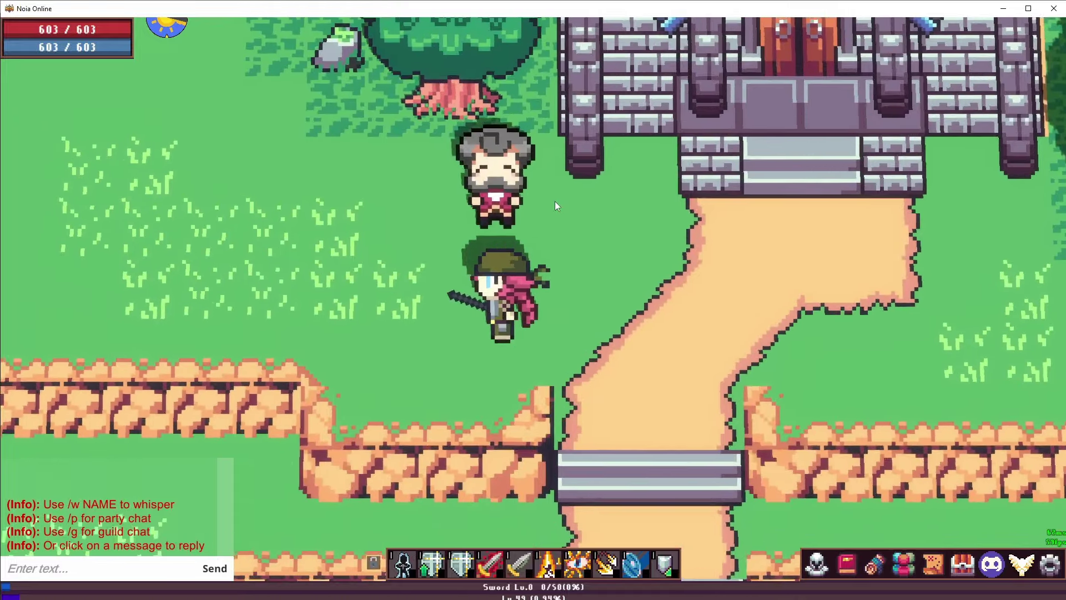
{"action": "key", "text": "w"}
{"action": "key", "text": "a"}
{"action": "key", "text": "d"}
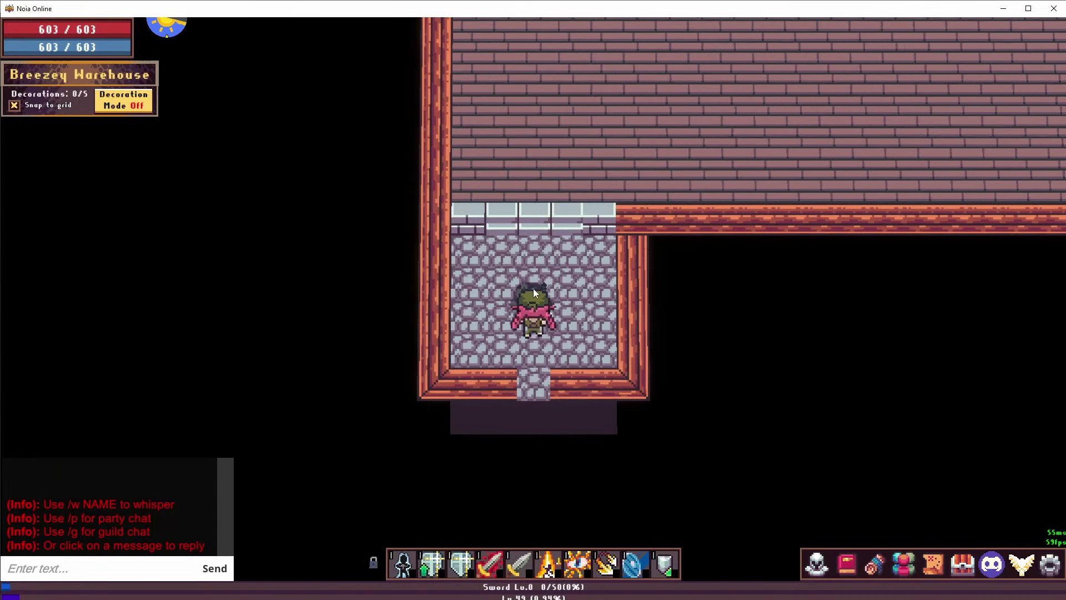
Walk the character from the stone entrance of the Breezey Warehouse onto its empty wooden floor.
{"action": "key", "text": "w"}
{"action": "key", "text": "d"}
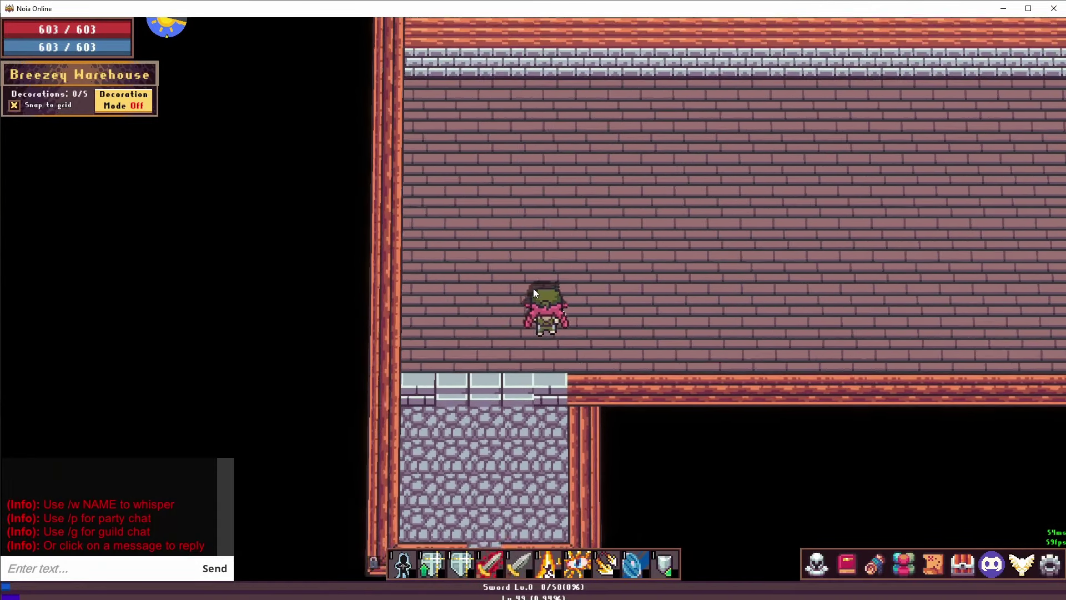
{"action": "key", "text": "d"}
{"action": "key", "text": "s"}
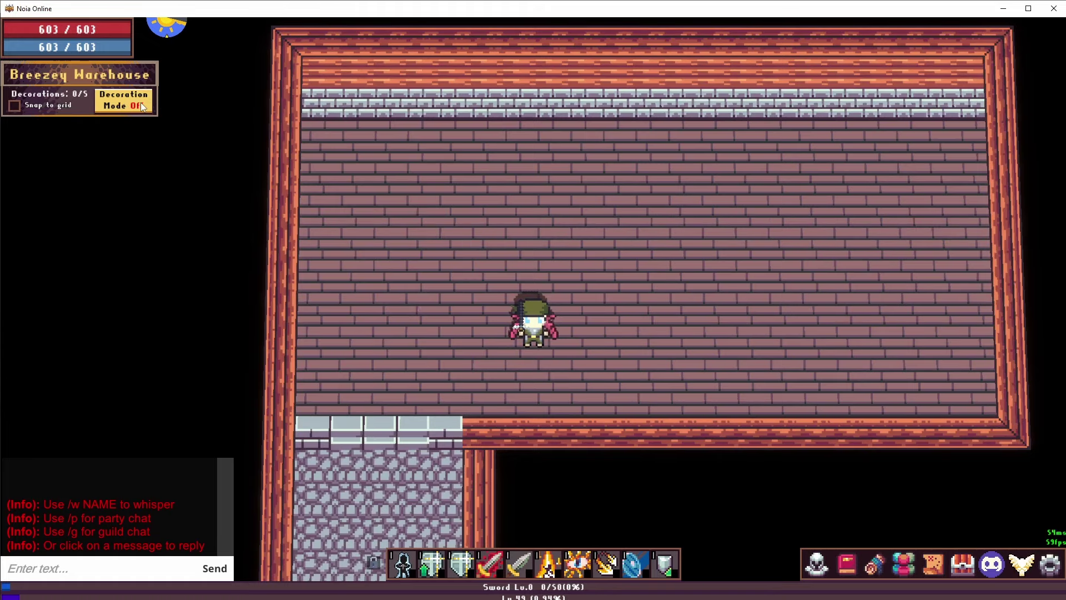
With decoration mode on and grid snapping off, place three water barrels from the bag on the warehouse floor.
{"action": "left_click", "coordinate": [142, 102]}
{"action": "key", "text": "i"}
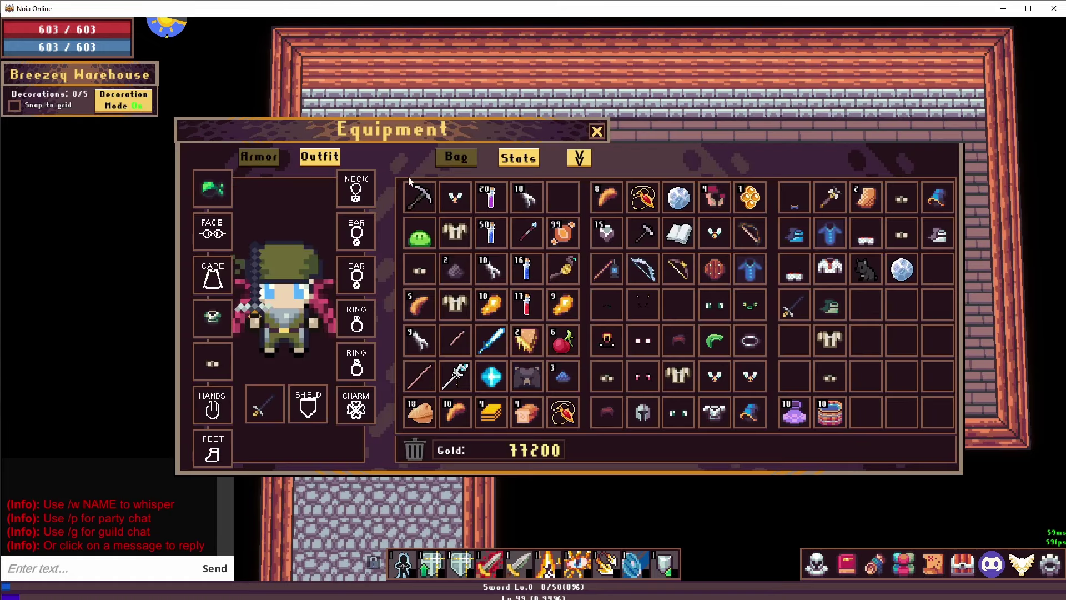
{"action": "key", "text": "i"}
{"action": "key", "text": "Right"}
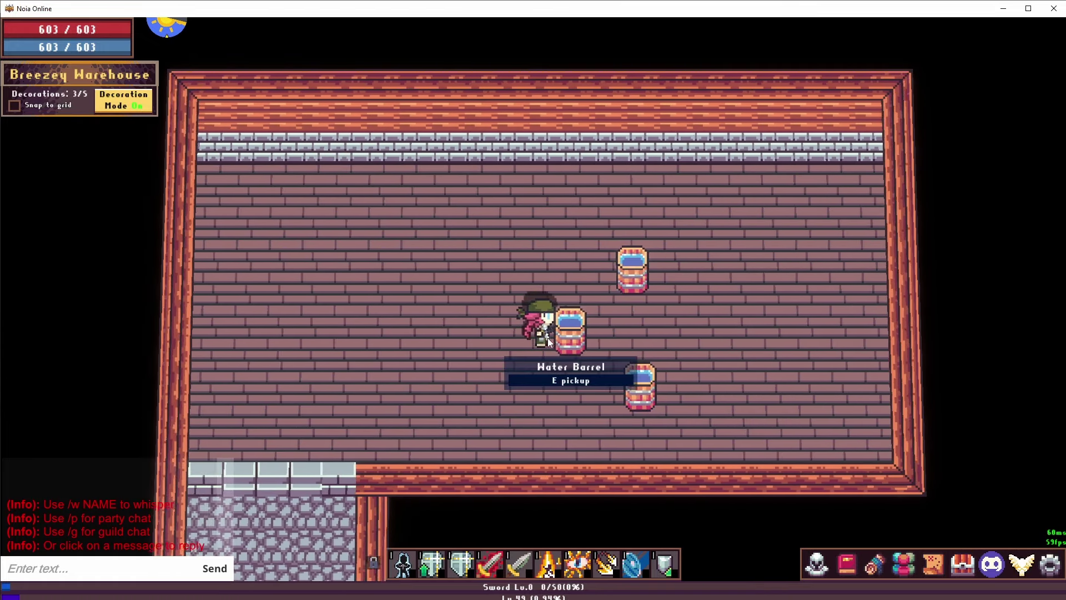
Pick up two of the three water barrels from the Breezey Warehouse floor.
{"action": "key", "text": "e"}
{"action": "key", "text": "Up"}
{"action": "key", "text": "Right"}
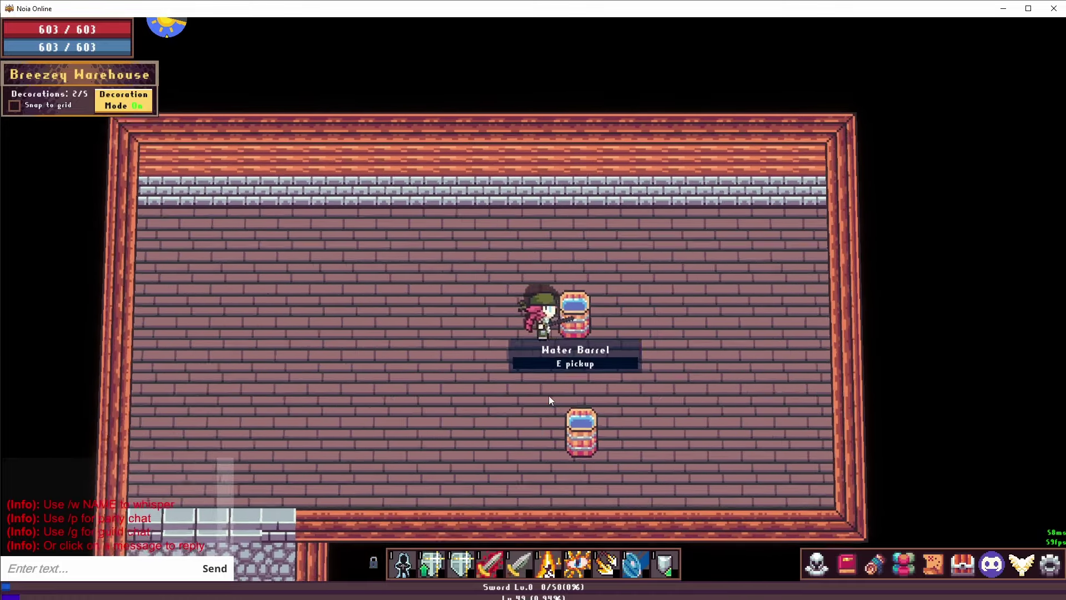
{"action": "key", "text": "e"}
{"action": "key", "text": "Left"}
{"action": "key", "text": "Down"}
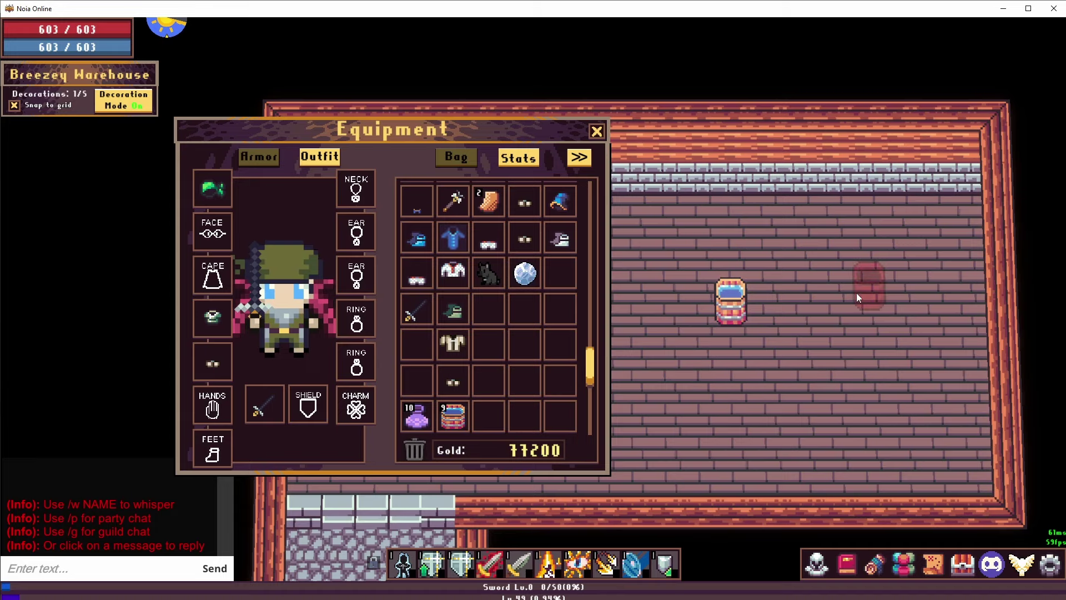
With grid snapping on, place a water barrel on the warehouse floor and take another one from the bag for placement.
{"action": "key", "text": "d"}
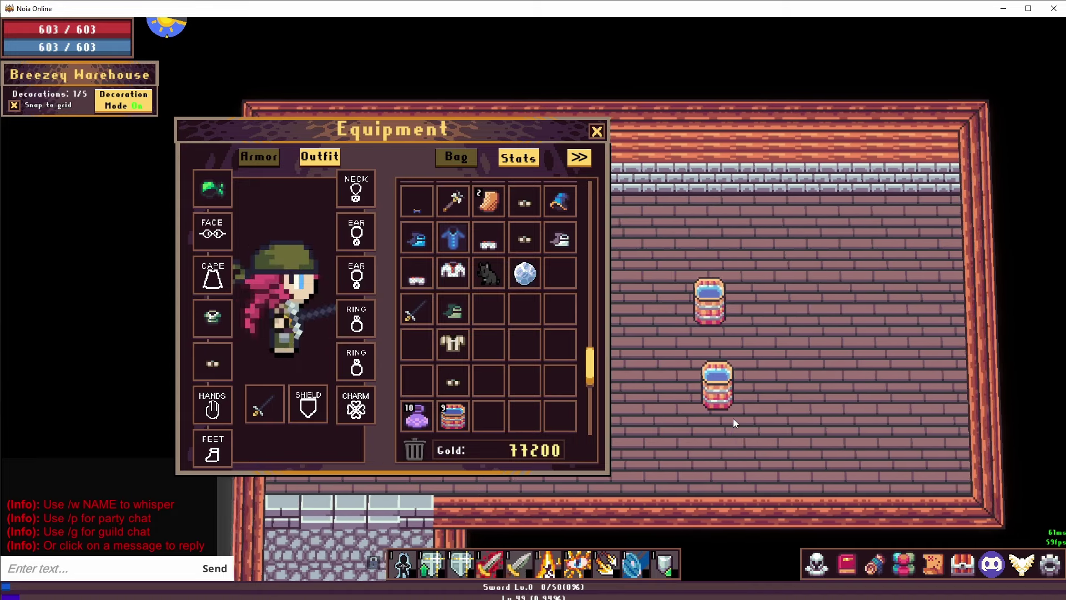
{"action": "key", "text": "s"}
{"action": "left_click", "coordinate": [694, 420]}
{"action": "key", "text": "w"}
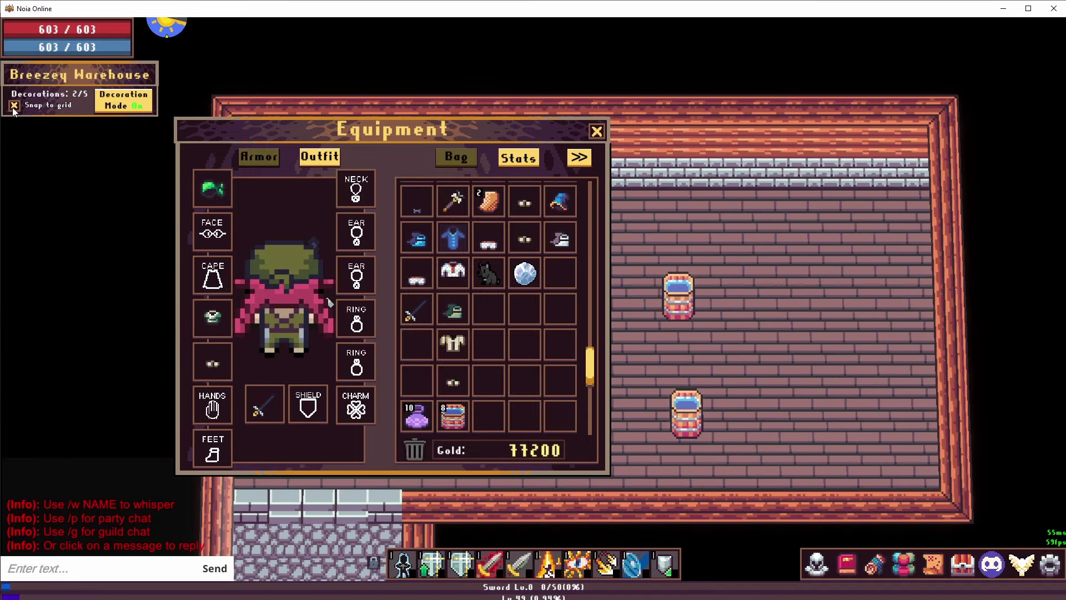
{"action": "left_click", "coordinate": [455, 426]}
{"action": "key", "text": "a"}
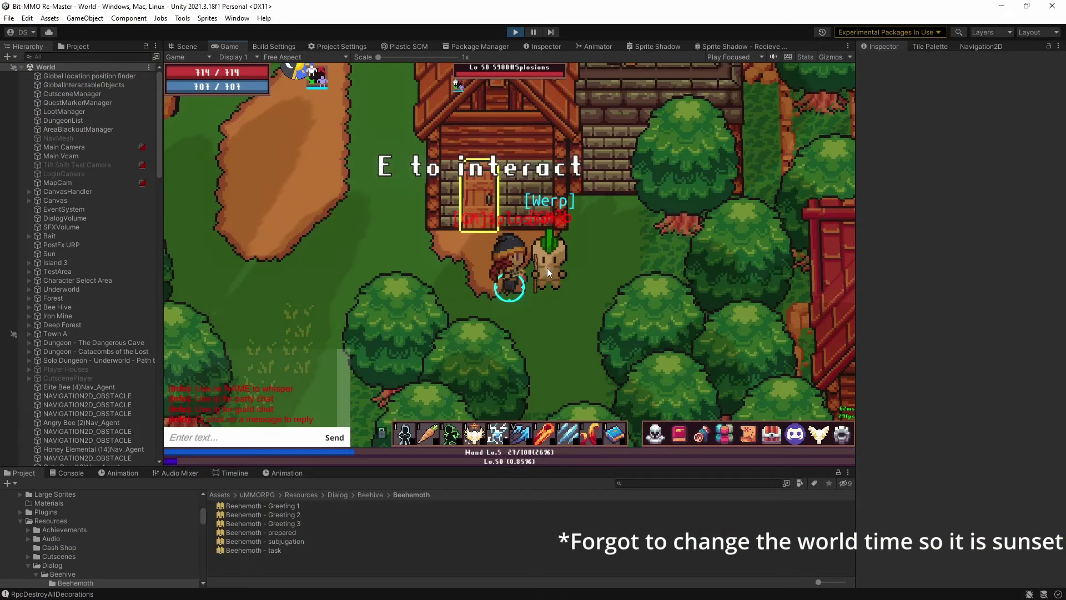
In the Unity game view, form a party with the green-leafed character and enter the Warehouse through the house's wooden door.
{"action": "right_click", "coordinate": [549, 268]}
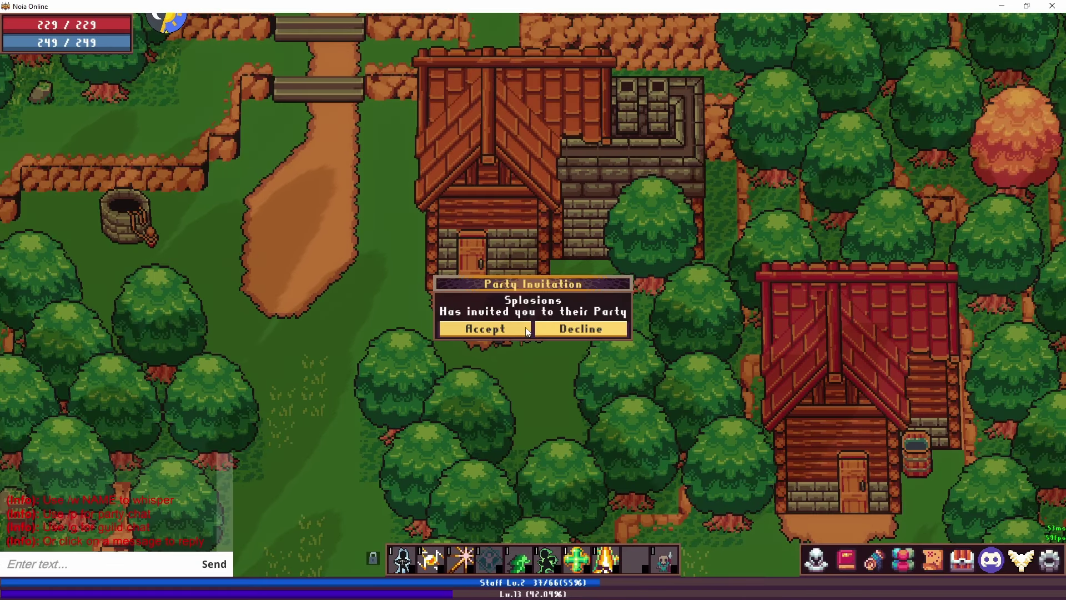
{"action": "left_click", "coordinate": [525, 330]}
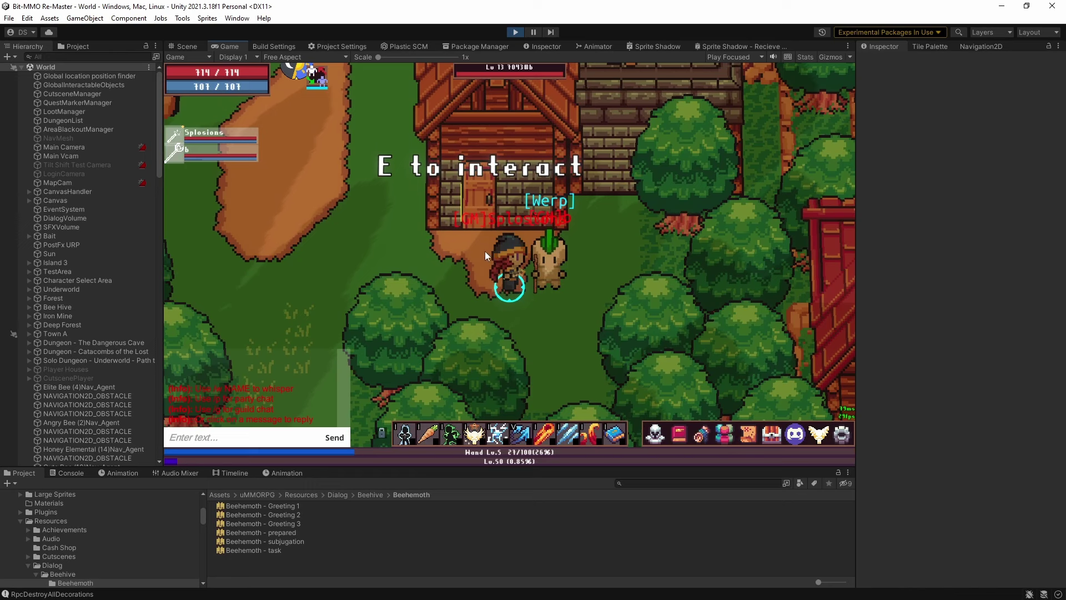
{"action": "key", "text": "a"}
{"action": "key", "text": "w"}
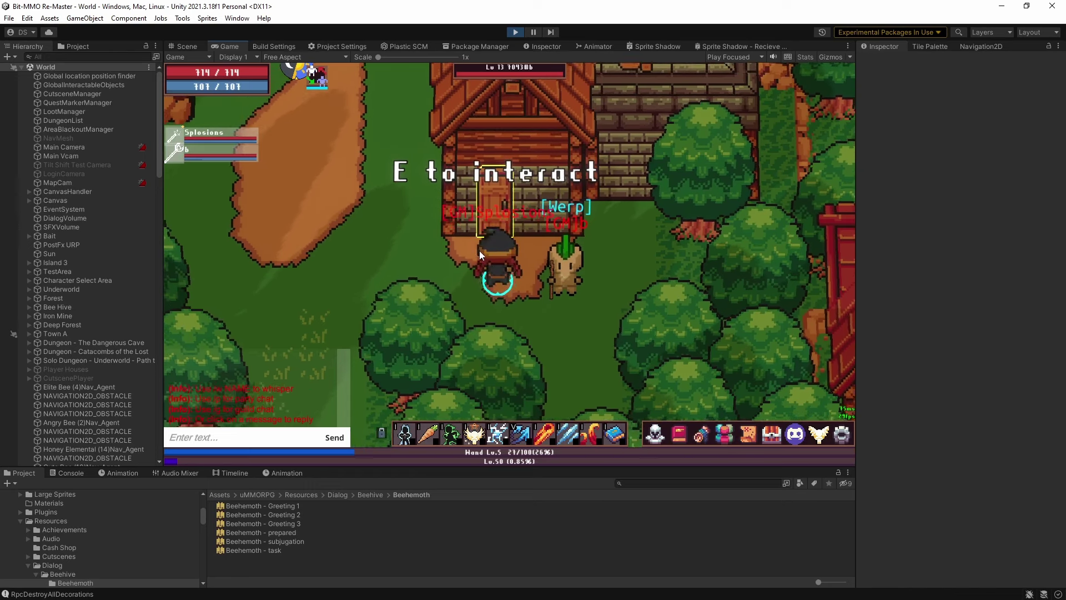
{"action": "key", "text": "e"}
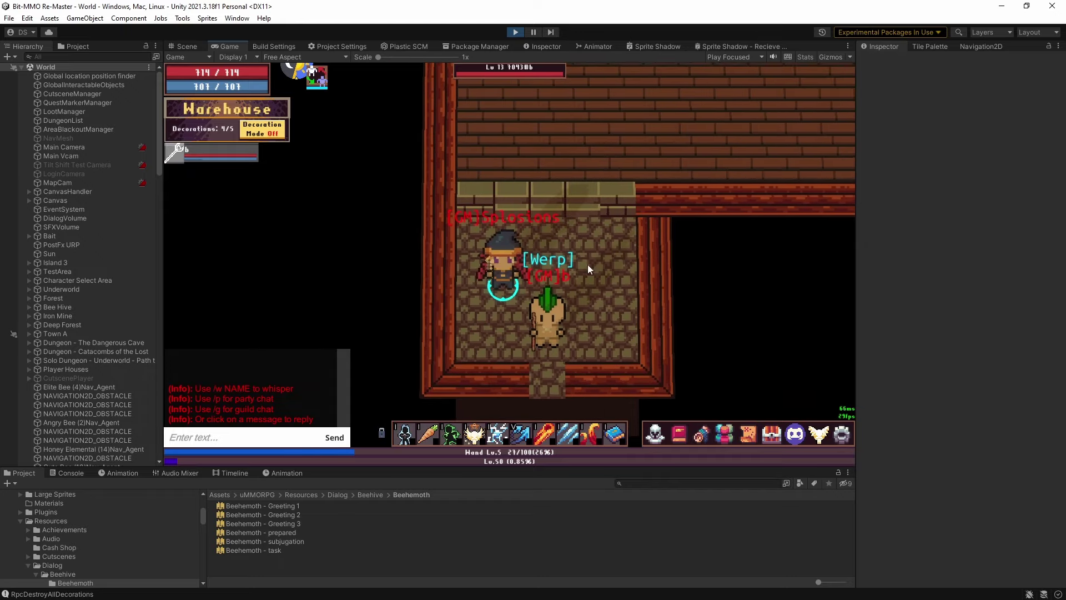
Bring both party characters from the Warehouse's stone entrance onto the wooden floor where the purple jars stand.
{"action": "key", "text": "w"}
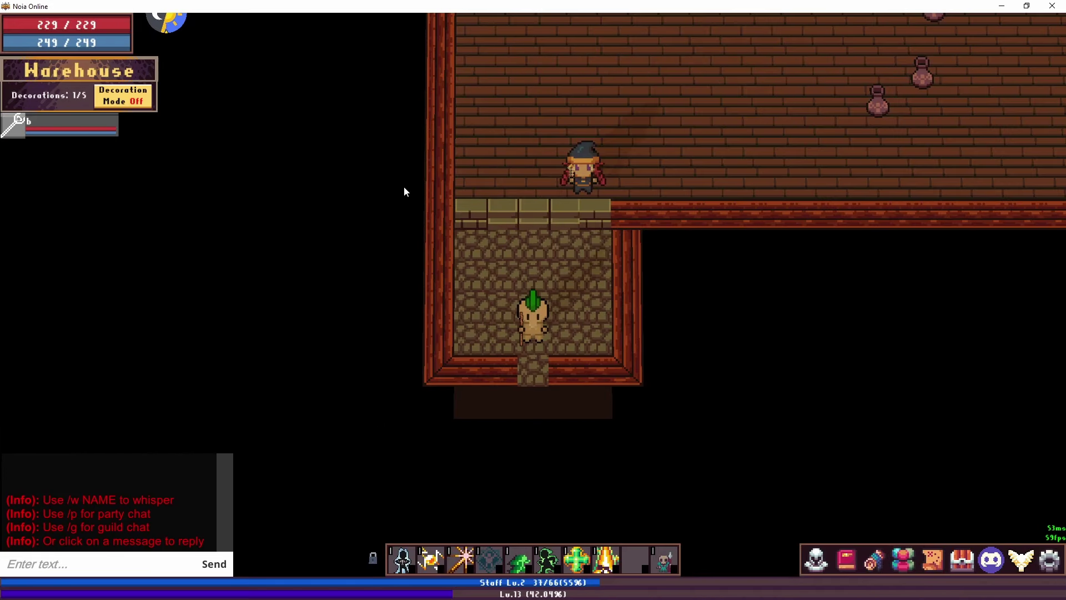
{"action": "key", "text": "w"}
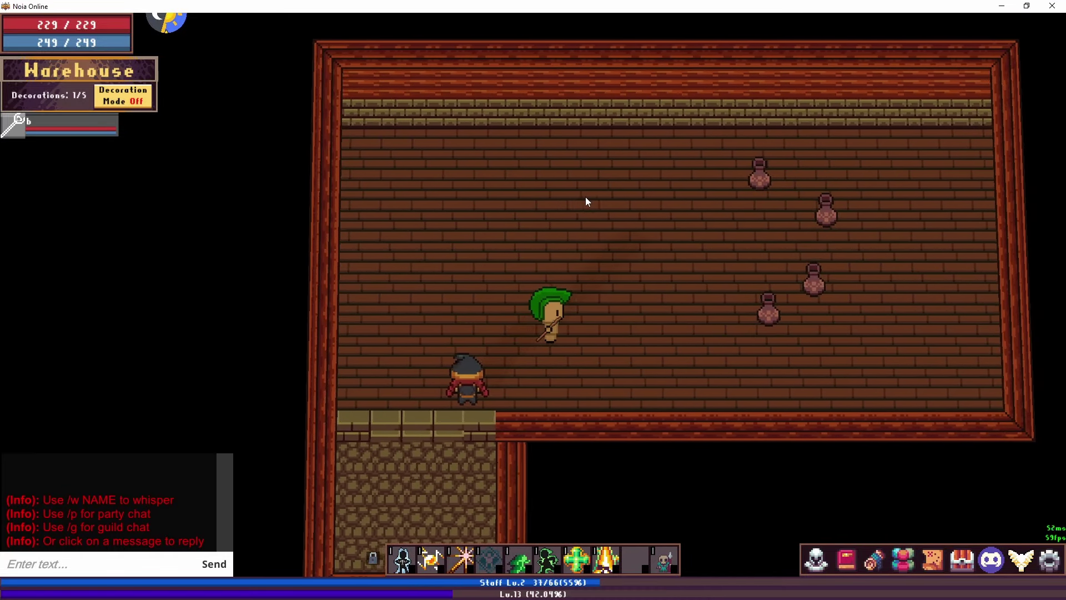
{"action": "key", "text": "d"}
{"action": "key", "text": "a"}
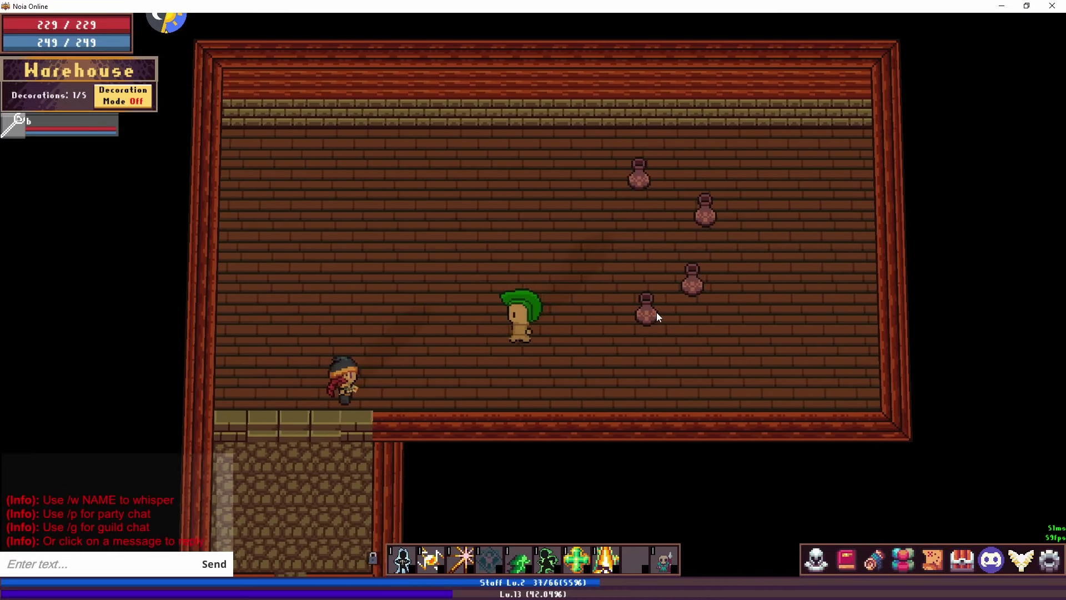
{"action": "key", "text": "s"}
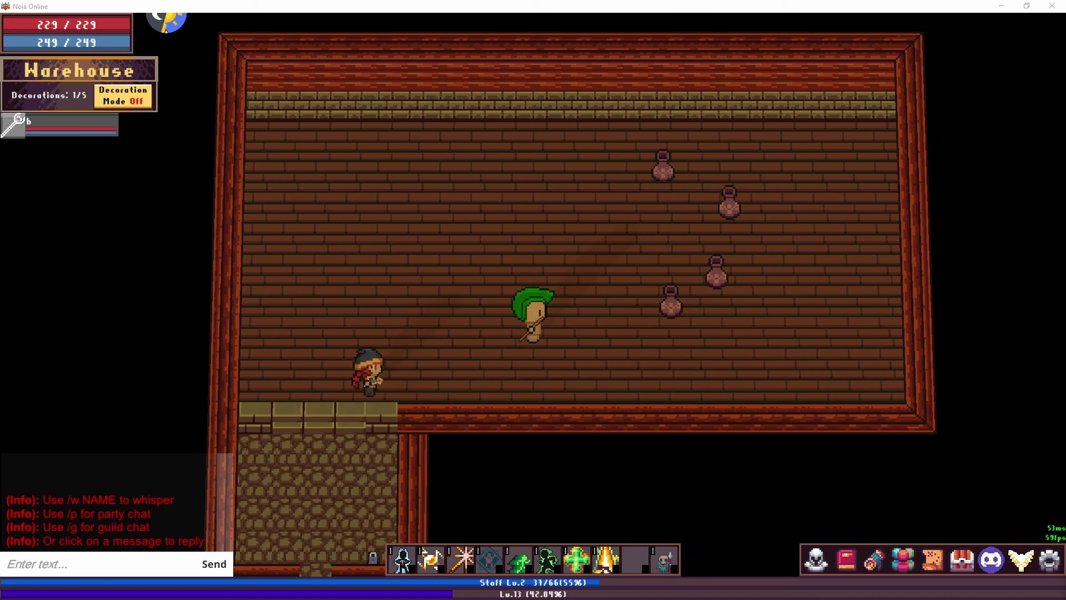
In the Unity game view, turn on decoration mode, pick up the nearest purple jar and check the floor in the second client.
{"action": "key", "text": "alt+Tab"}
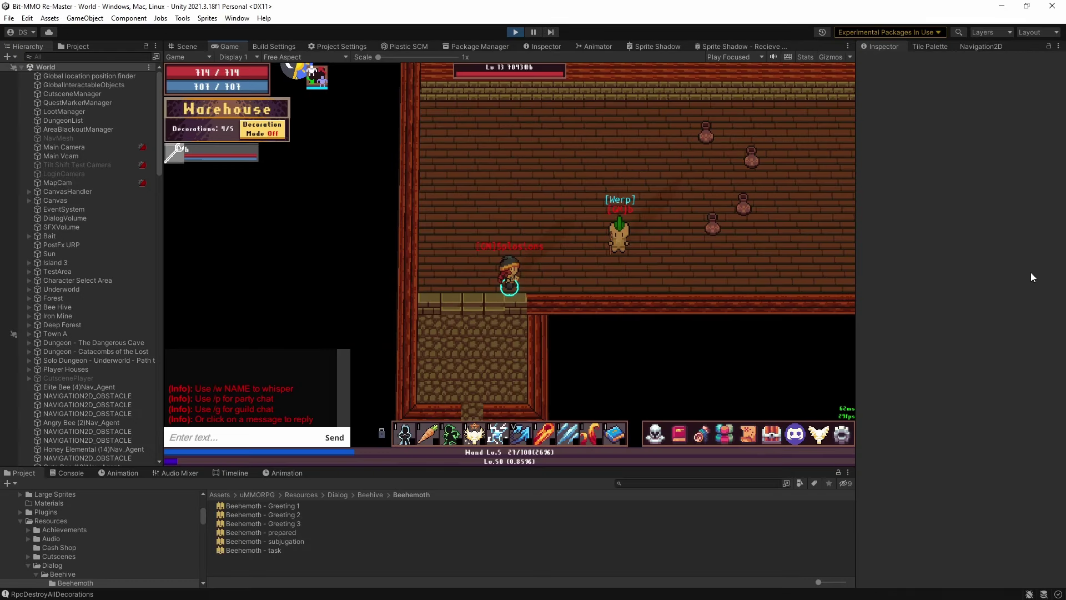
{"action": "key", "text": "w"}
{"action": "key", "text": "d"}
{"action": "scroll", "coordinate": [670, 232], "scroll_direction": "up", "scroll_amount": 2}
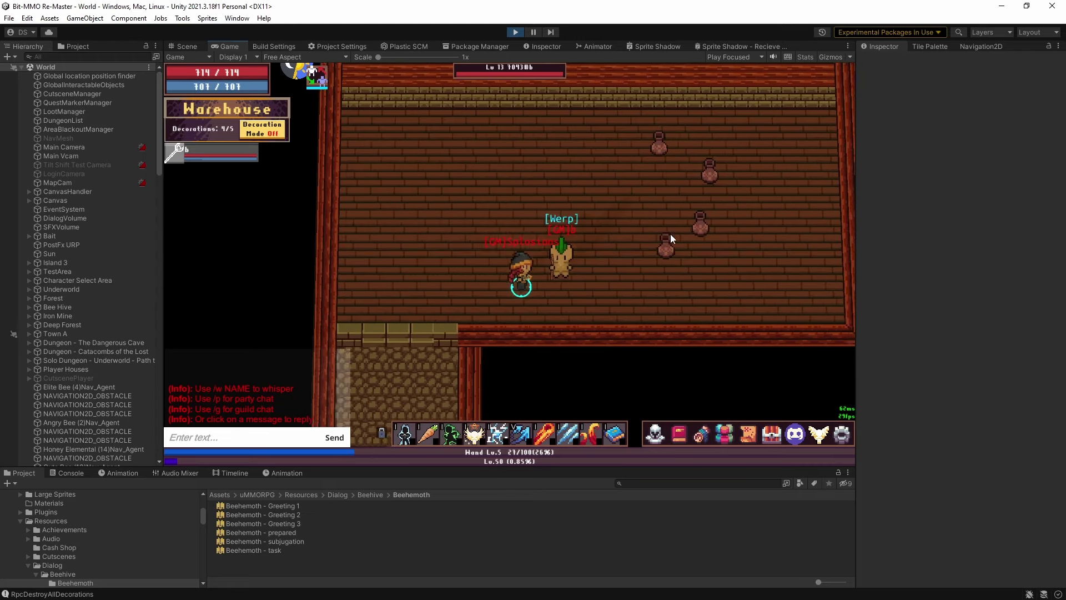
{"action": "key", "text": "w"}
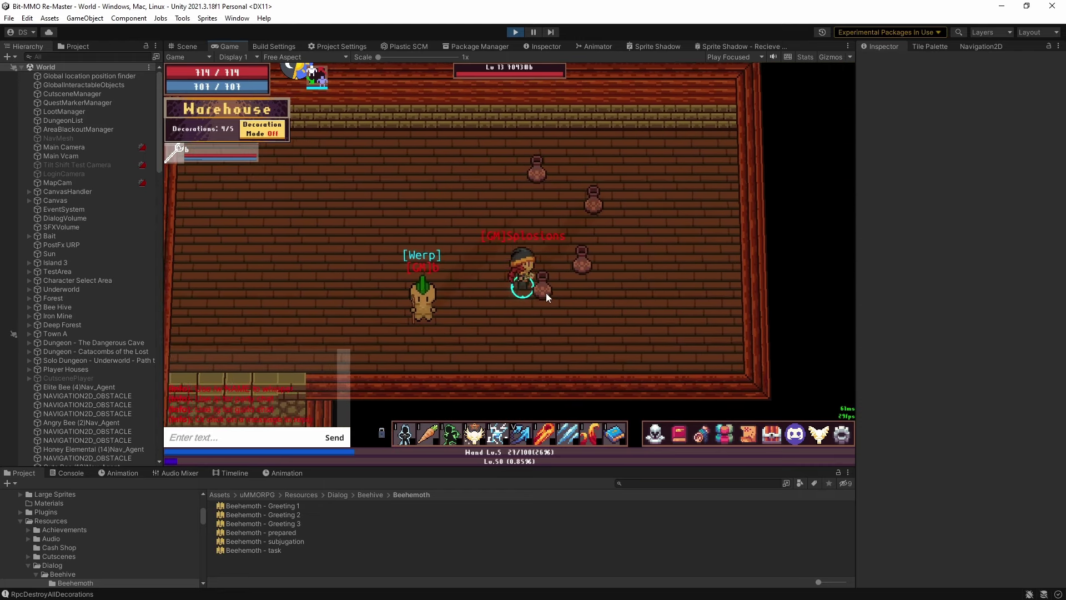
{"action": "key", "text": "a"}
{"action": "key", "text": "a"}
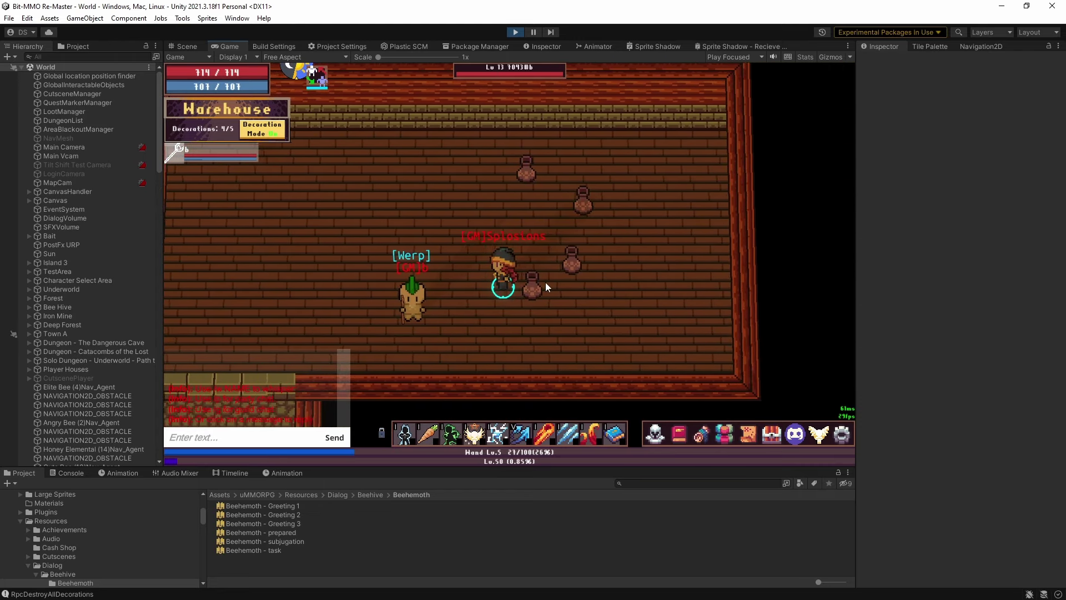
{"action": "key", "text": "d"}
{"action": "key", "text": "e"}
{"action": "key", "text": "a"}
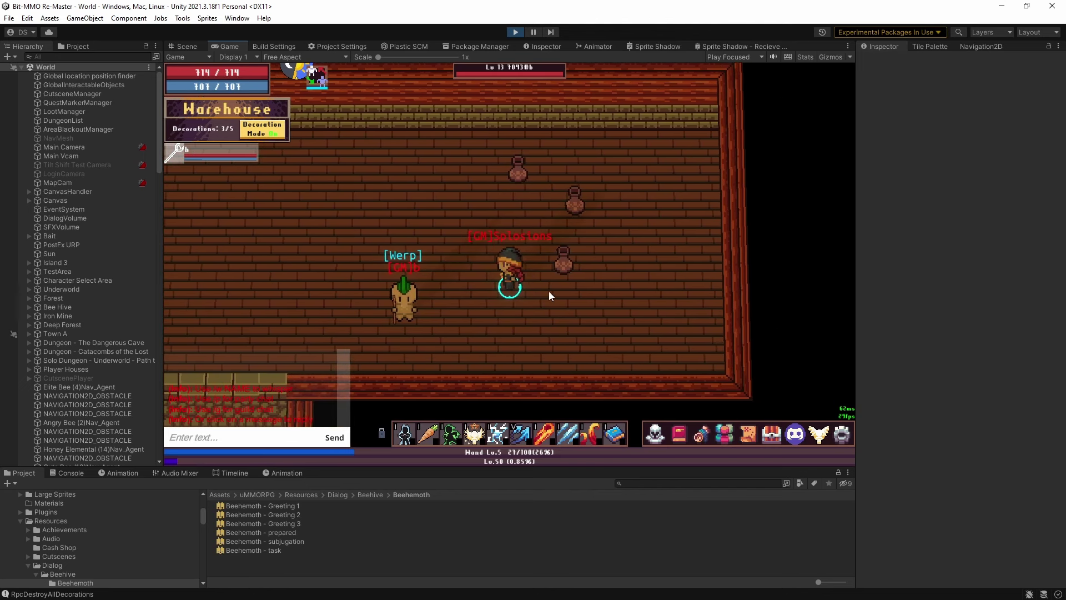
{"action": "key", "text": "alt+Tab"}
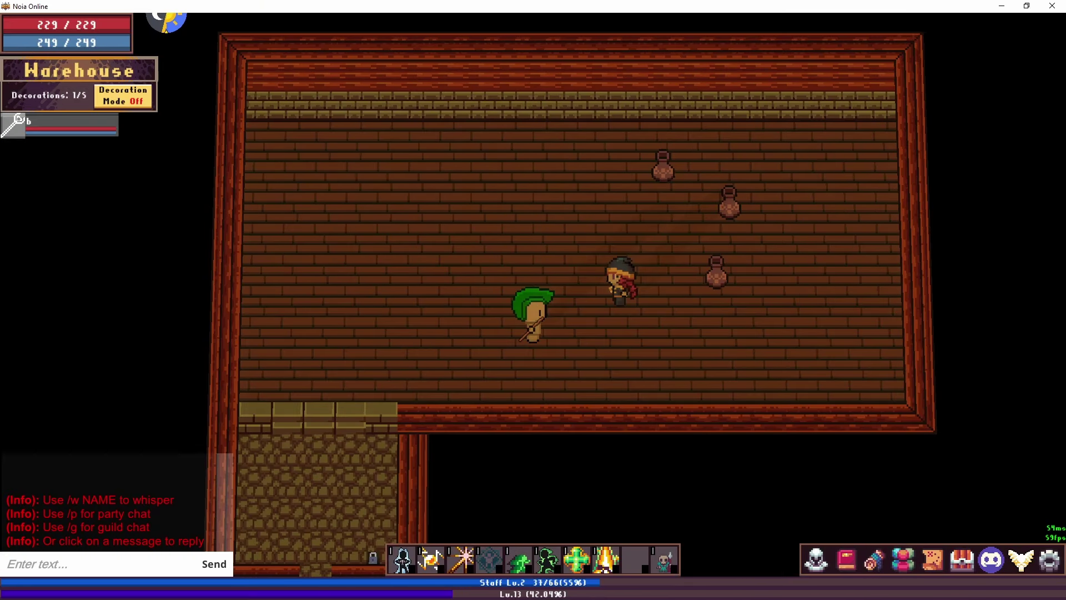
Back in the Unity game view, pick up the next nearest purple jar and check the floor in the second client again.
{"action": "key", "text": "alt+Tab"}
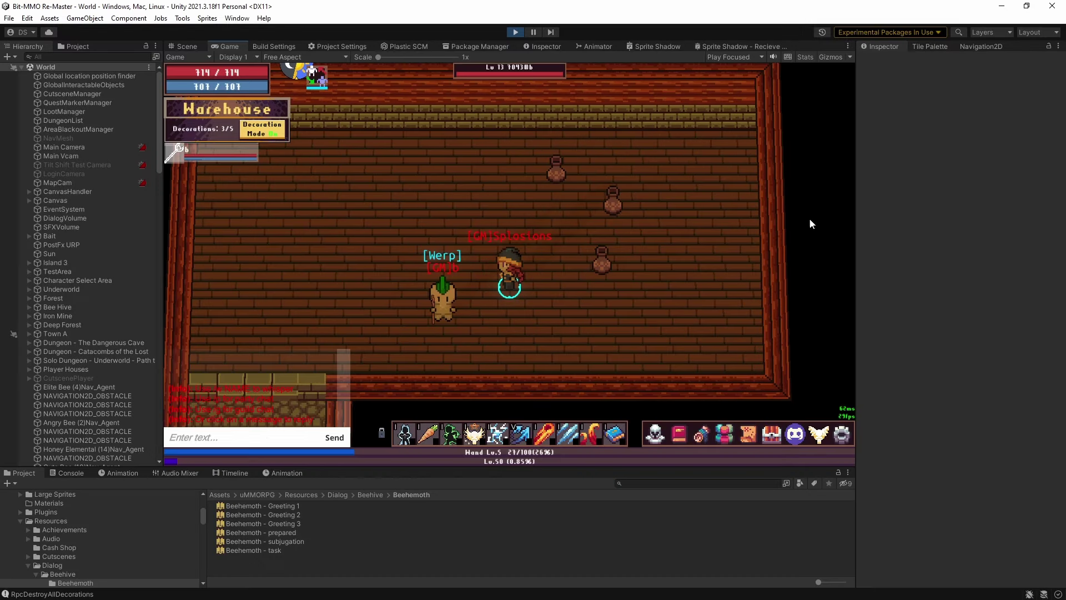
{"action": "left_click", "coordinate": [620, 272]}
{"action": "key", "text": "d"}
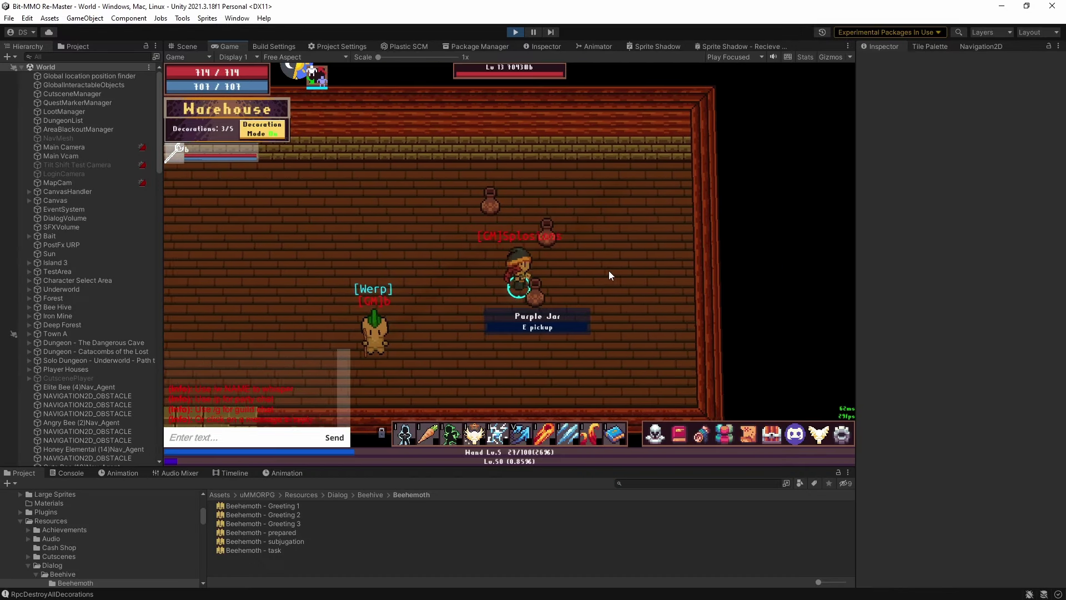
{"action": "key", "text": "f"}
{"action": "key", "text": "a"}
{"action": "key", "text": "s"}
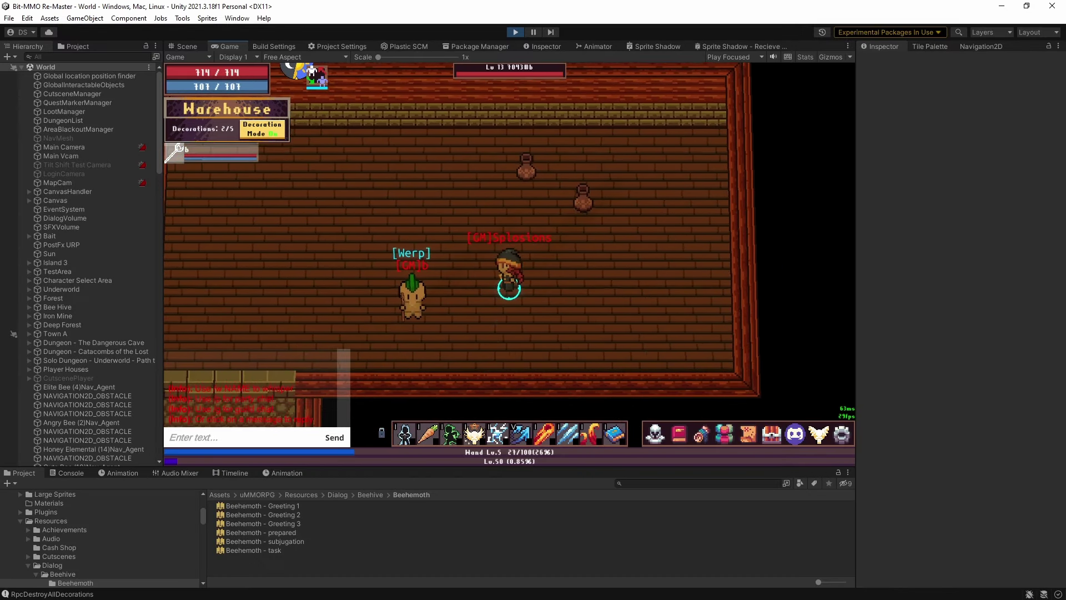
{"action": "key", "text": "alt+Tab"}
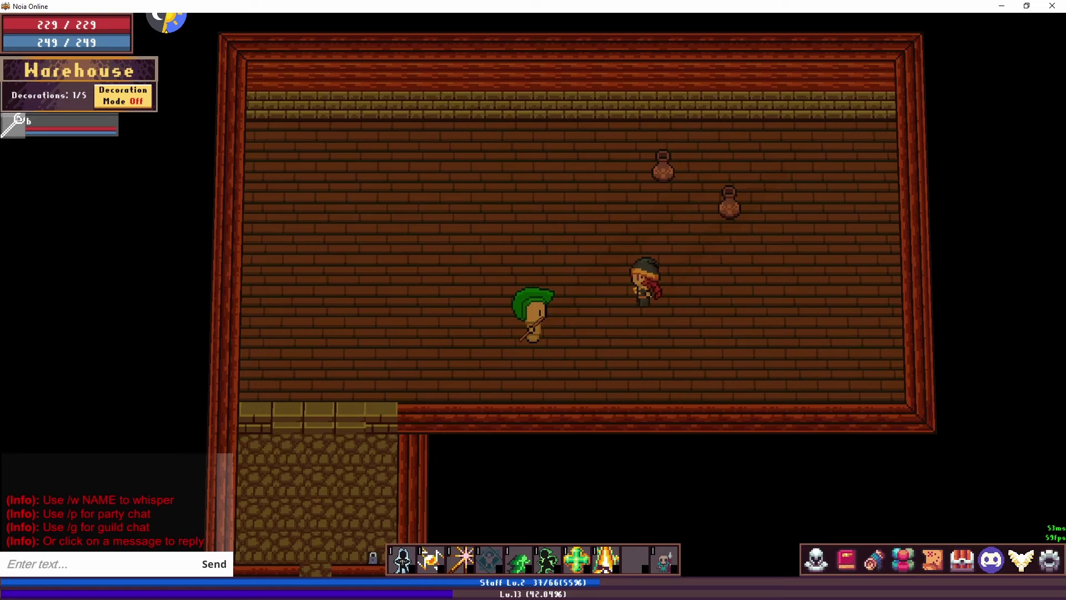
Walk the green-leafed character down the stone entrance and out of the Warehouse.
{"action": "key", "text": "a"}
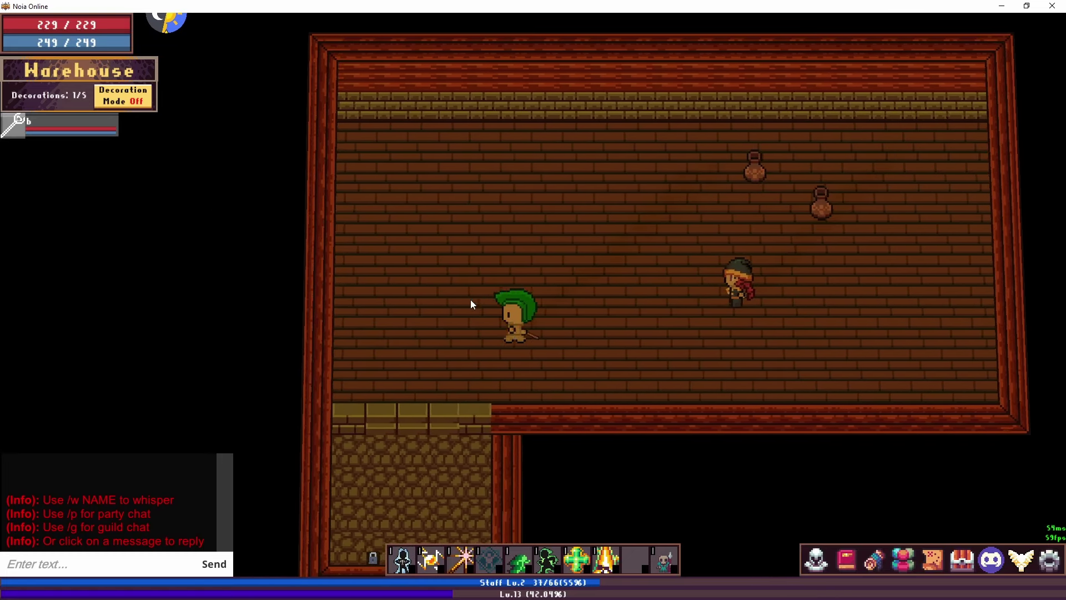
{"action": "key", "text": "s"}
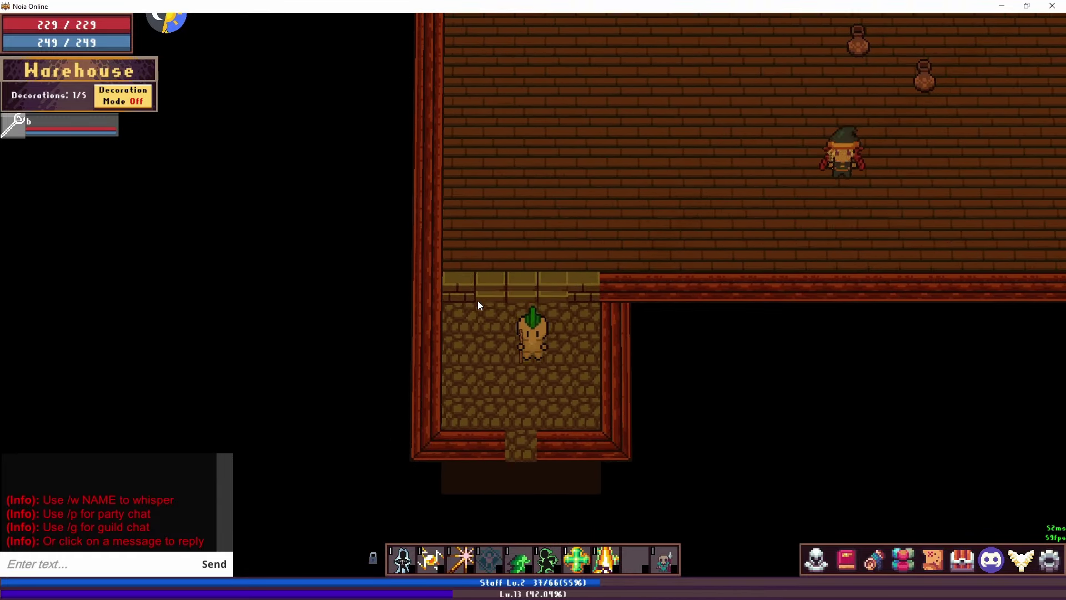
{"action": "key", "text": "s"}
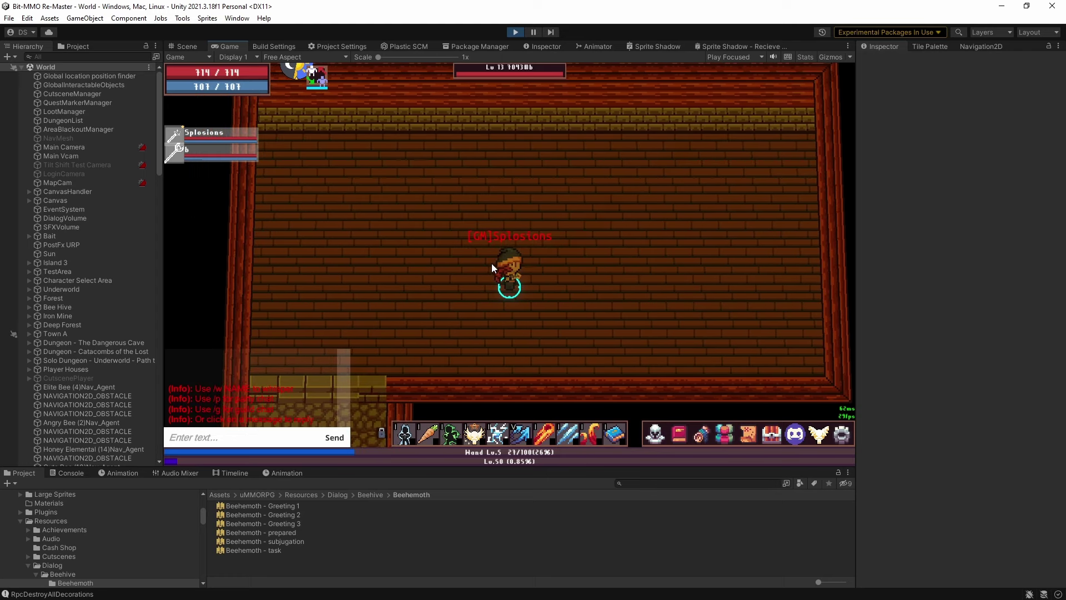
In the Unity game view, walk the remaining character across the empty Warehouse floor towards the stone entrance.
{"action": "key", "text": "a"}
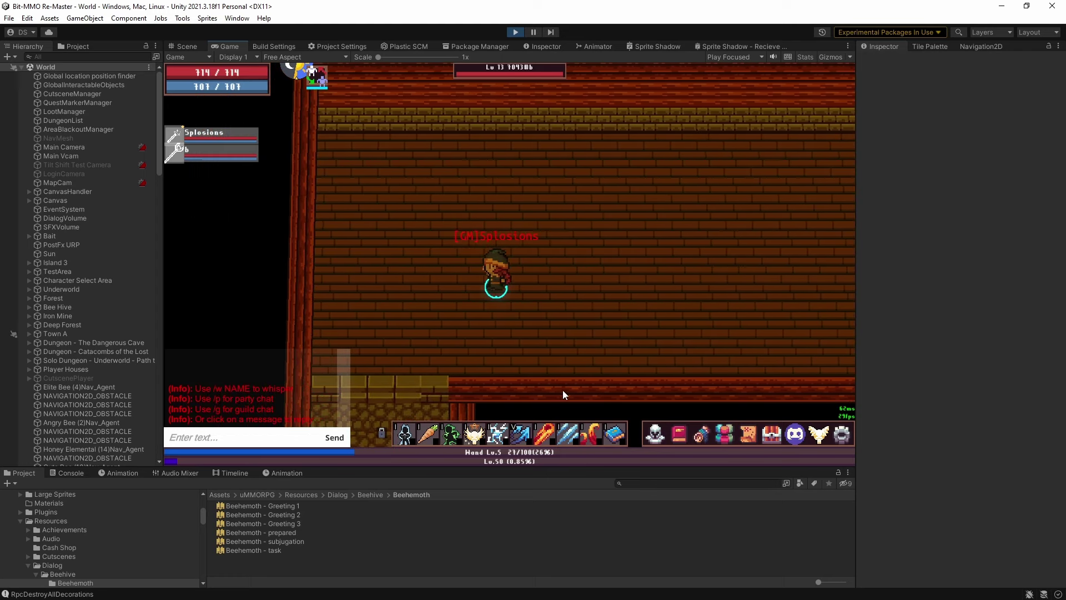
{"action": "key", "text": "s"}
{"action": "key", "text": "a"}
{"action": "key", "text": "s"}
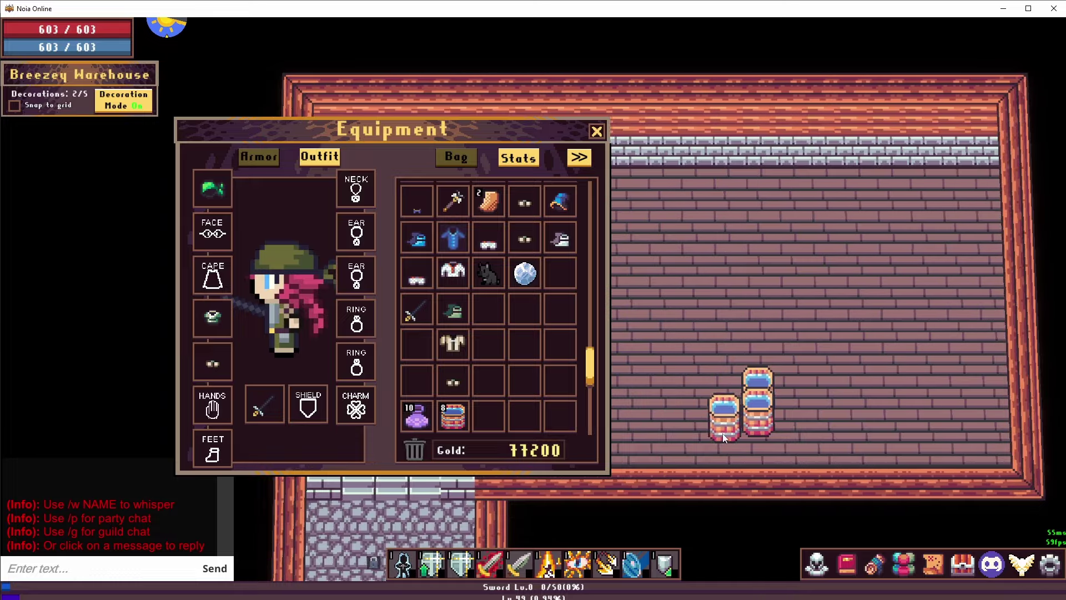
In Noia Online's Breezey Warehouse, with grid snapping off, place another water barrel and two purple jars on the floor.
{"action": "left_click", "coordinate": [687, 320]}
{"action": "key", "text": "d"}
{"action": "key", "text": "w"}
{"action": "left_click", "coordinate": [418, 416]}
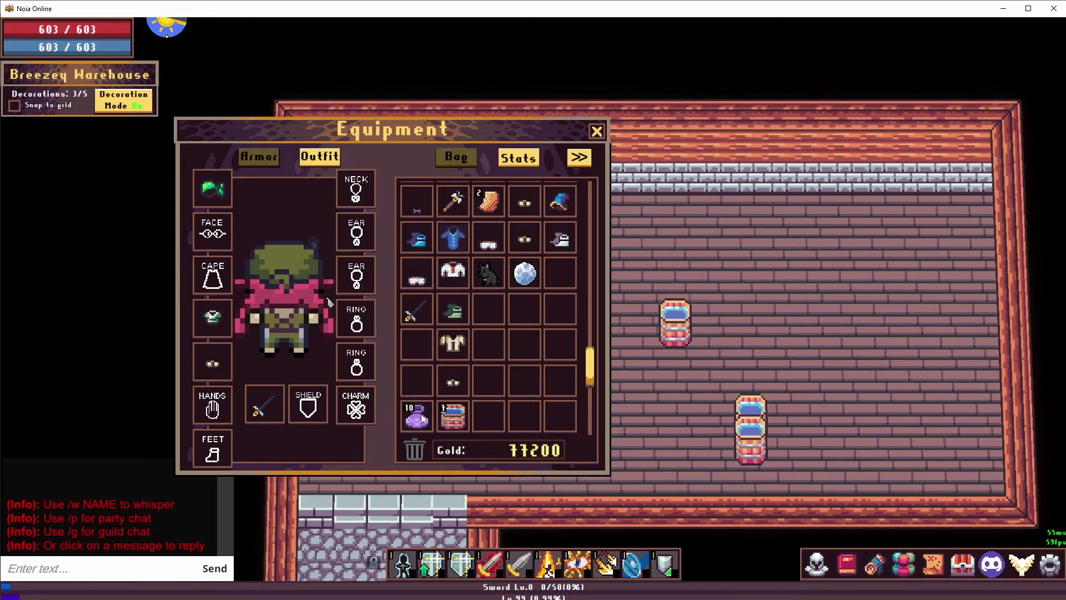
{"action": "key", "text": "a"}
{"action": "left_click_drag", "start_coordinate": [641, 377], "coordinate": [658, 356]}
{"action": "key", "text": "a"}
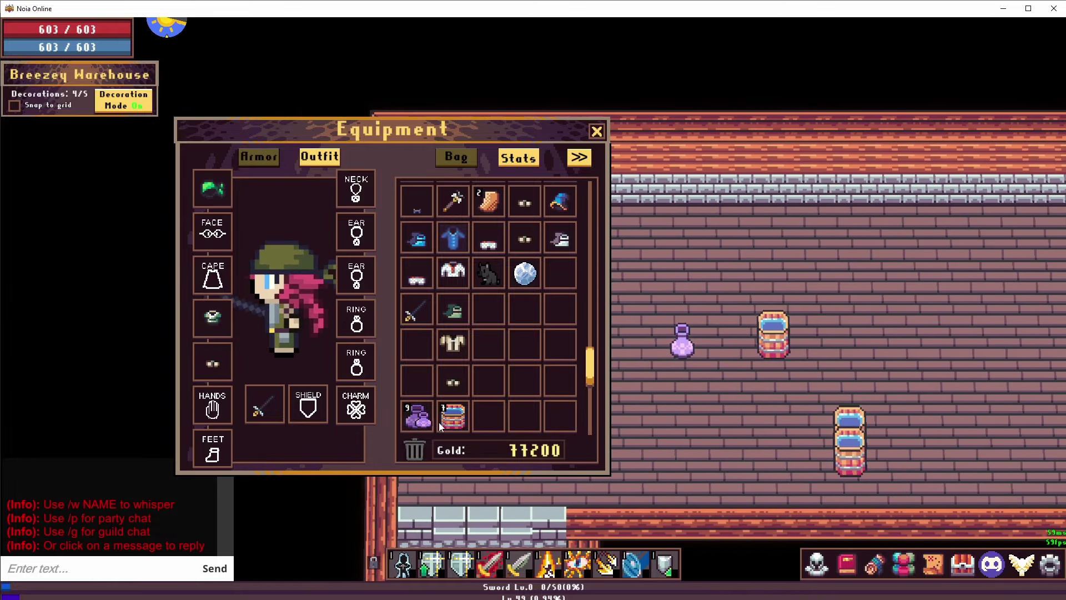
{"action": "left_click_drag", "start_coordinate": [416, 417], "coordinate": [641, 359]}
{"action": "key", "text": "d"}
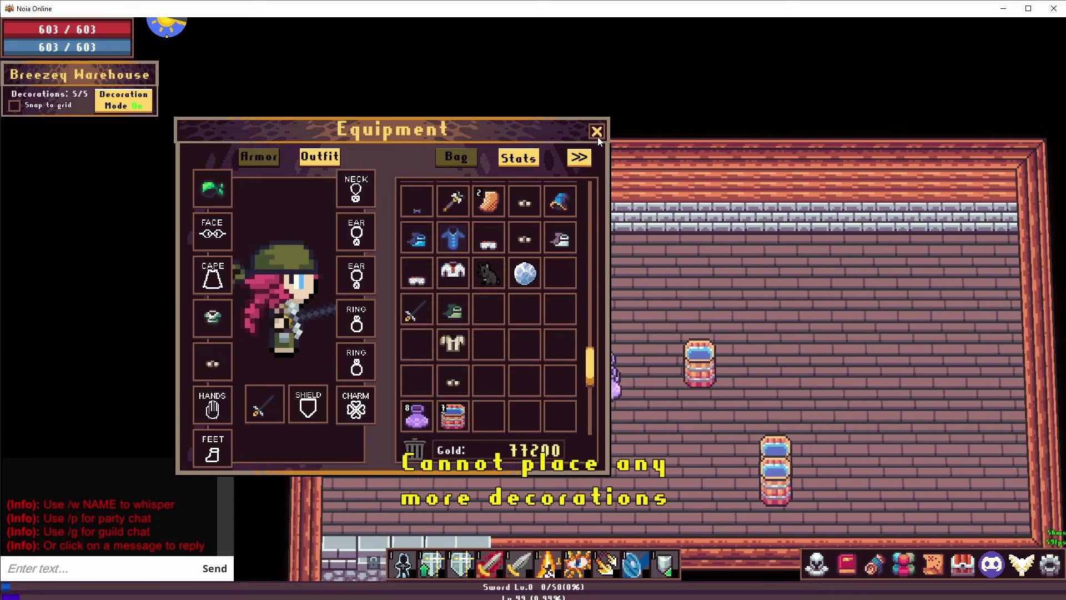
Close the equipment window and pick up the water barrel standing apart from the stacked pair.
{"action": "left_click", "coordinate": [597, 131]}
{"action": "key", "text": "s"}
{"action": "key", "text": "e"}
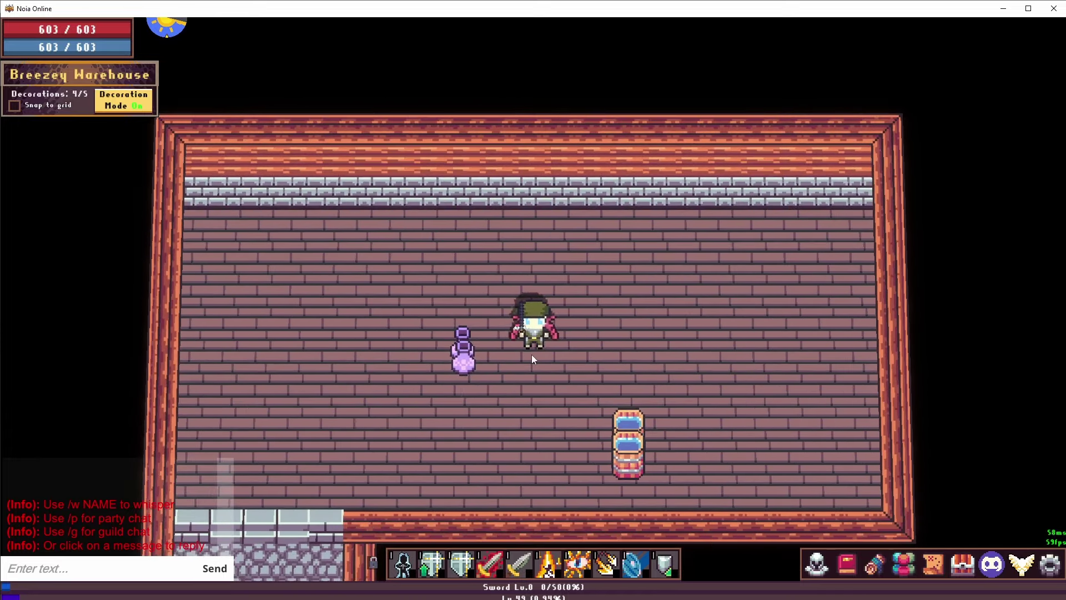
Place a third purple jar from the bag directly behind the two overlapping purple jars.
{"action": "key", "text": "i"}
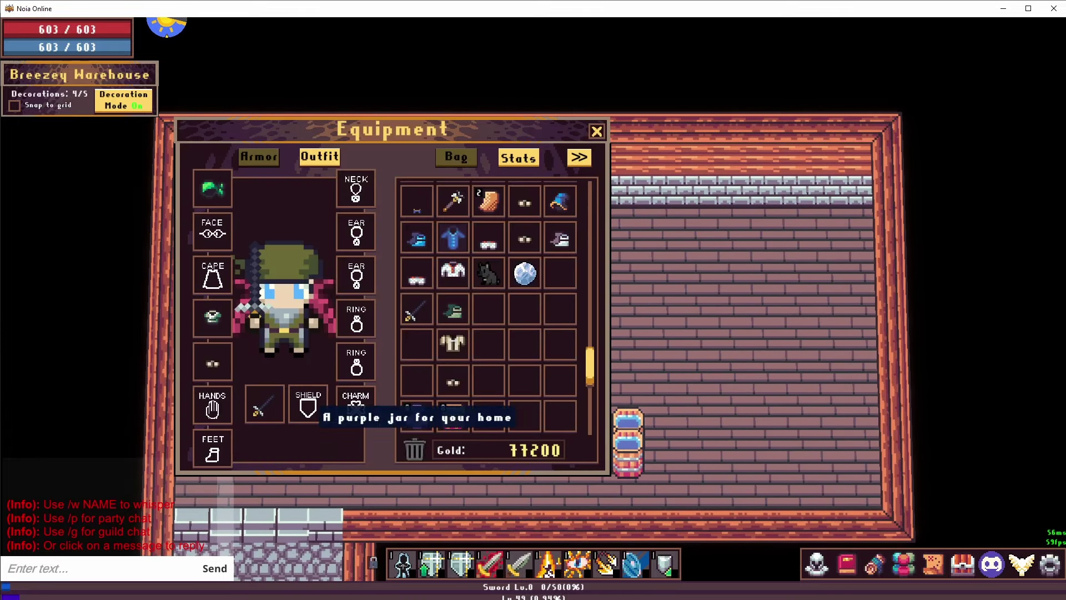
{"action": "left_click", "coordinate": [428, 414]}
{"action": "left_click", "coordinate": [464, 345]}
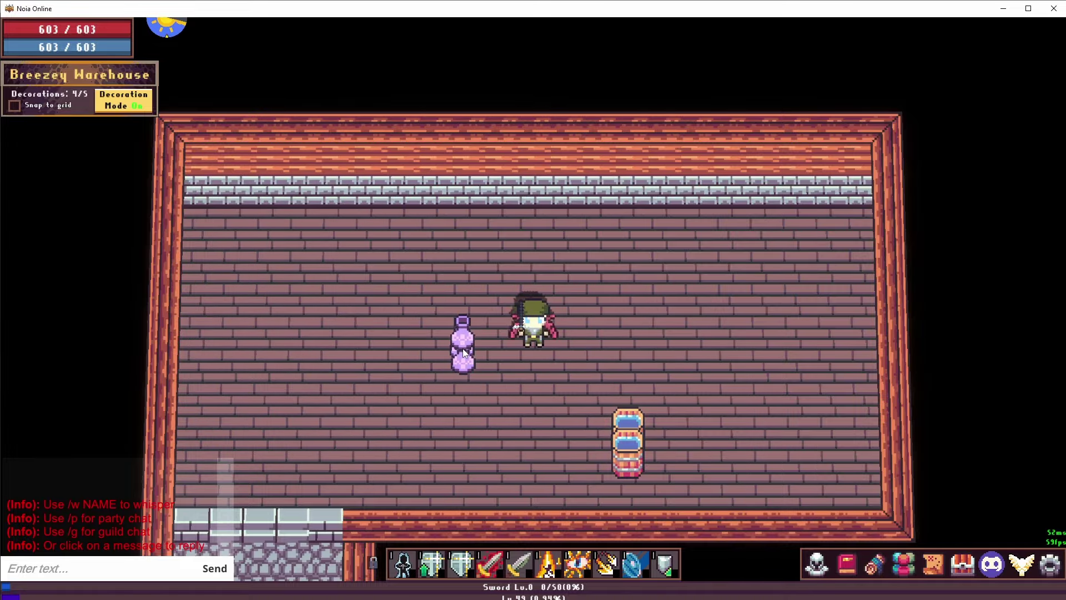
Walk around the row of purple jars and pick one of them up from the floor.
{"action": "key", "text": "a"}
{"action": "key", "text": "s"}
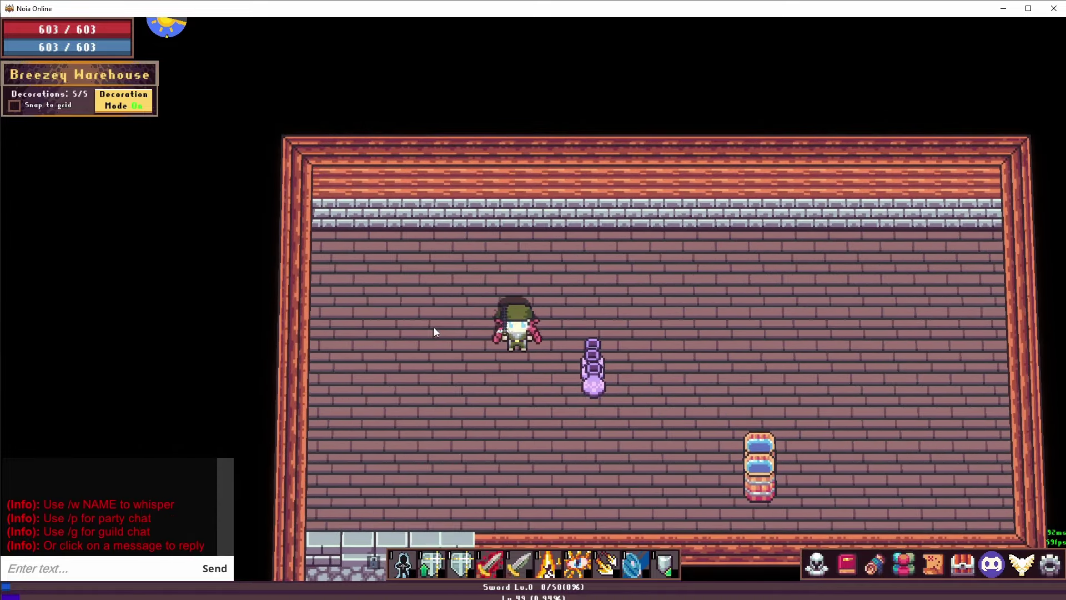
{"action": "key", "text": "d"}
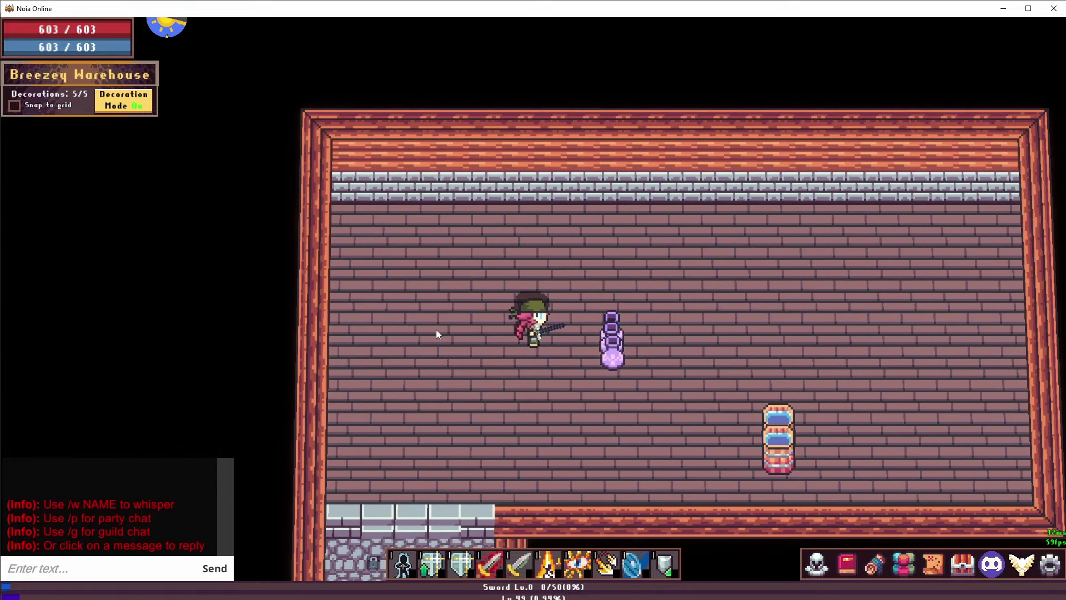
{"action": "key", "text": "s"}
{"action": "key", "text": "d"}
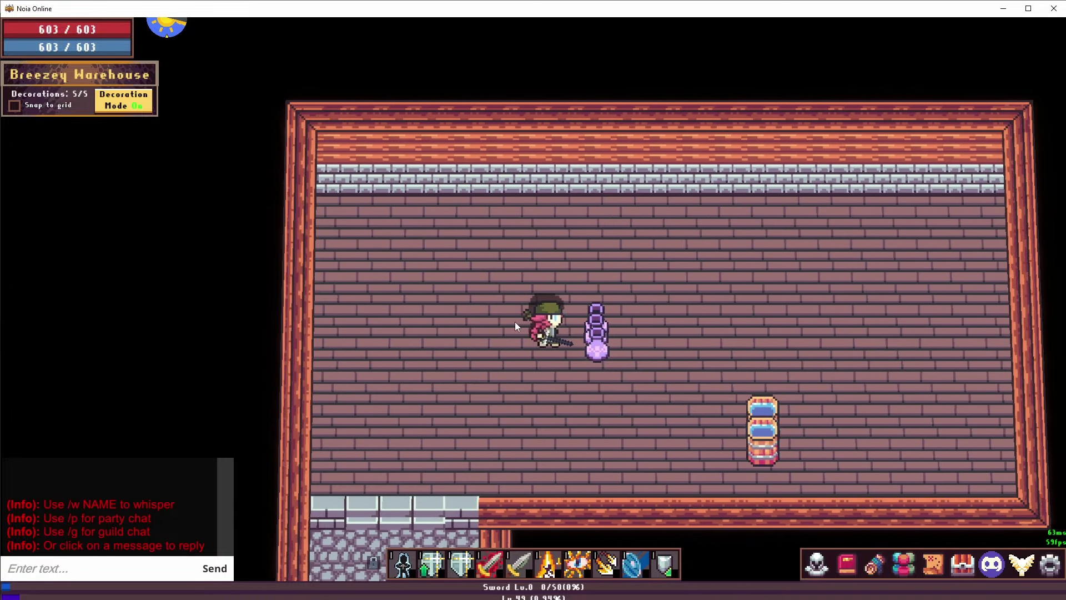
{"action": "key", "text": "e"}
{"action": "key", "text": "a"}
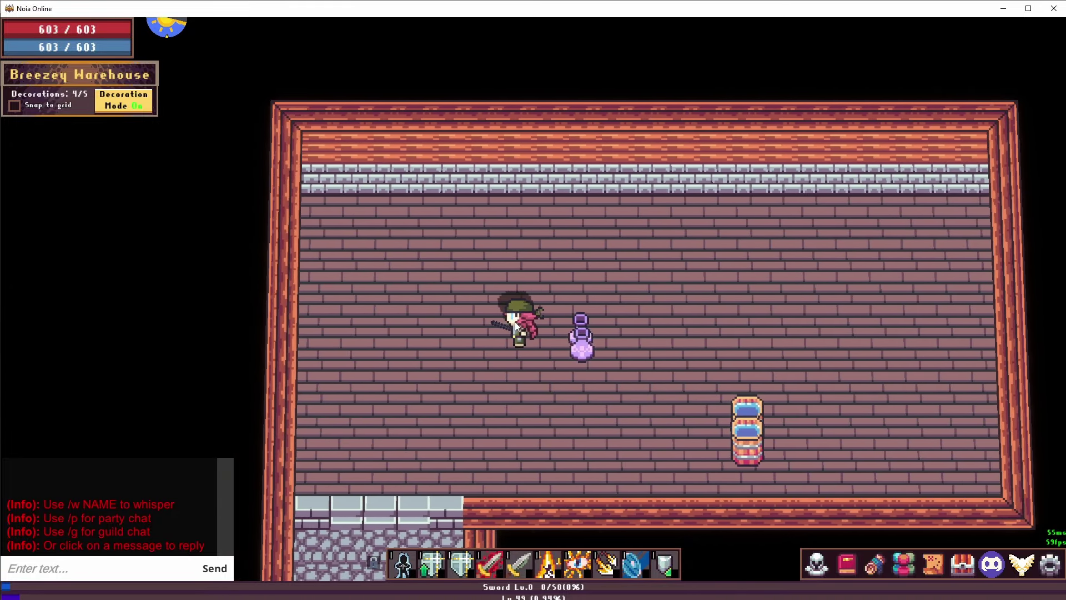
{"action": "key", "text": "d"}
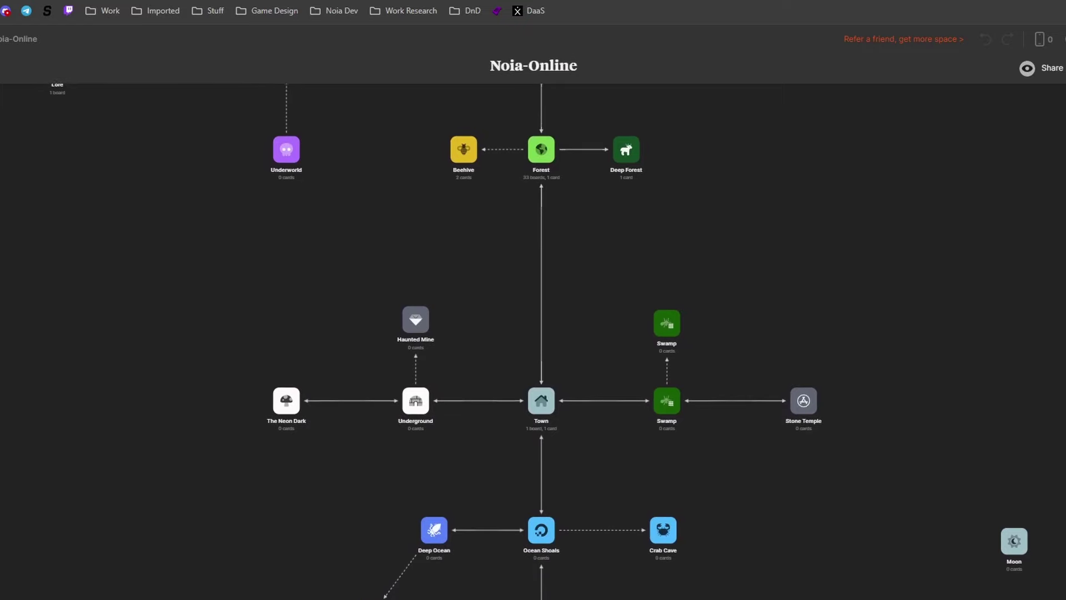
In the browser, examine the Noia-Online board's map of connected game areas around the Town and Forest.
{"action": "middle_click_drag", "start_coordinate": [1065, 545], "coordinate": [1060, 305]}
{"action": "left_click_drag", "start_coordinate": [1059, 305], "coordinate": [1065, 142]}
{"action": "middle_click_drag", "start_coordinate": [1065, 142], "coordinate": [1065, 599]}
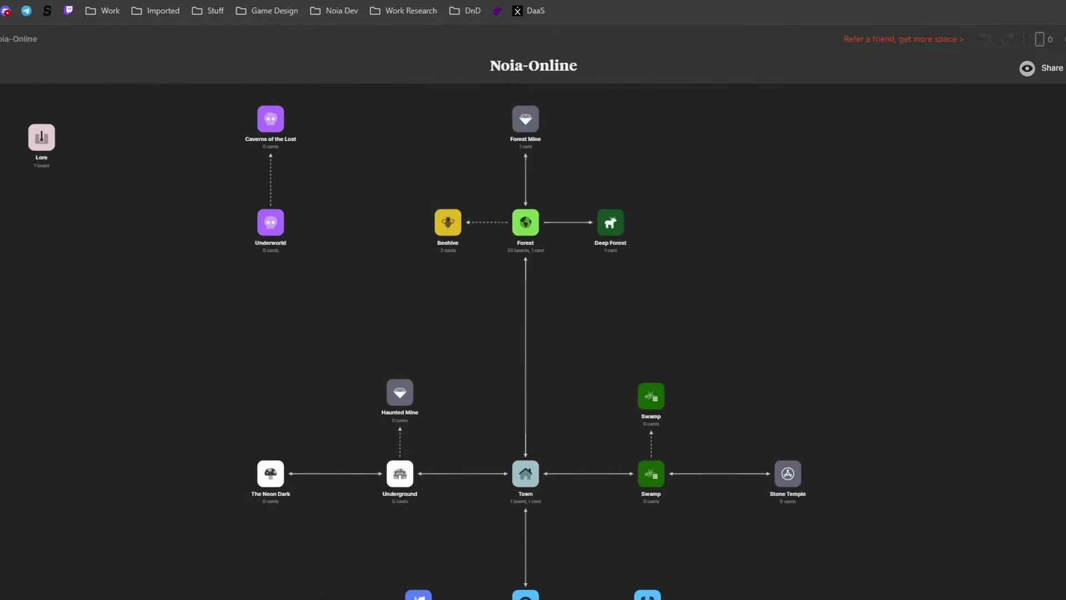